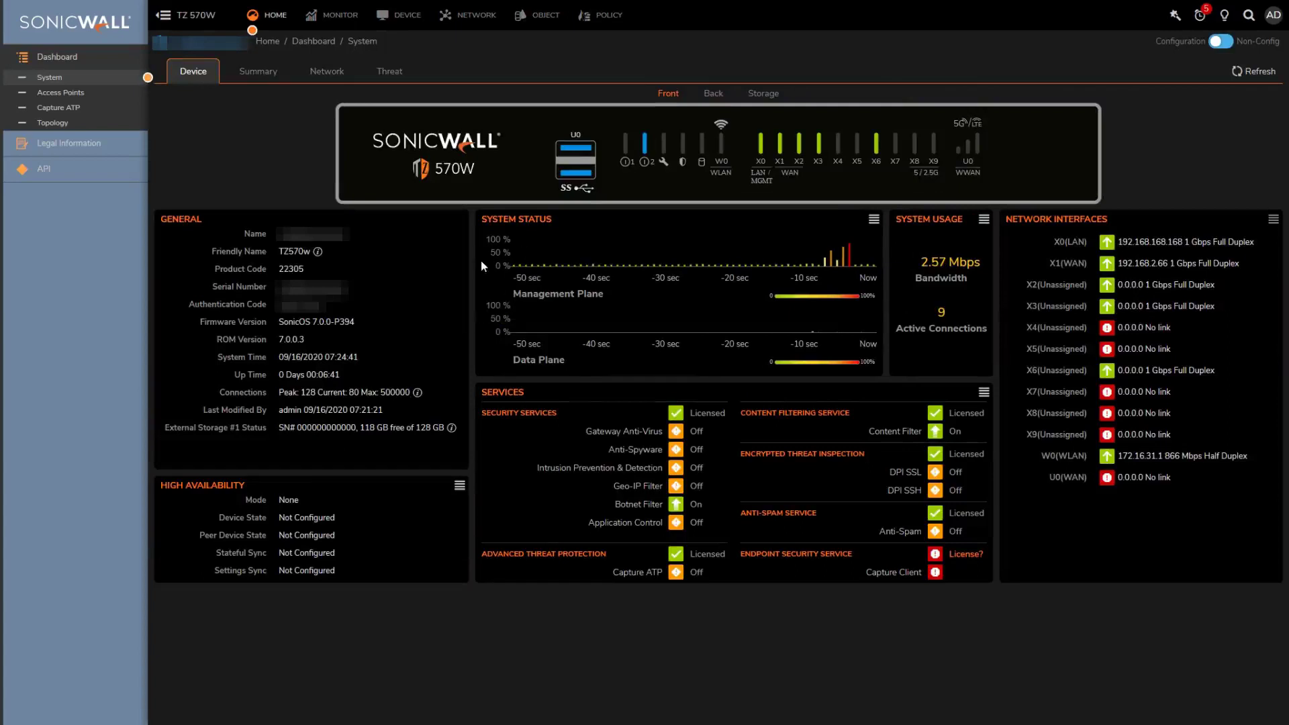
Edit interface X2 from the Interfaces list and assign it to the LAN zone
{"action": "left_click", "coordinate": [470, 15]}
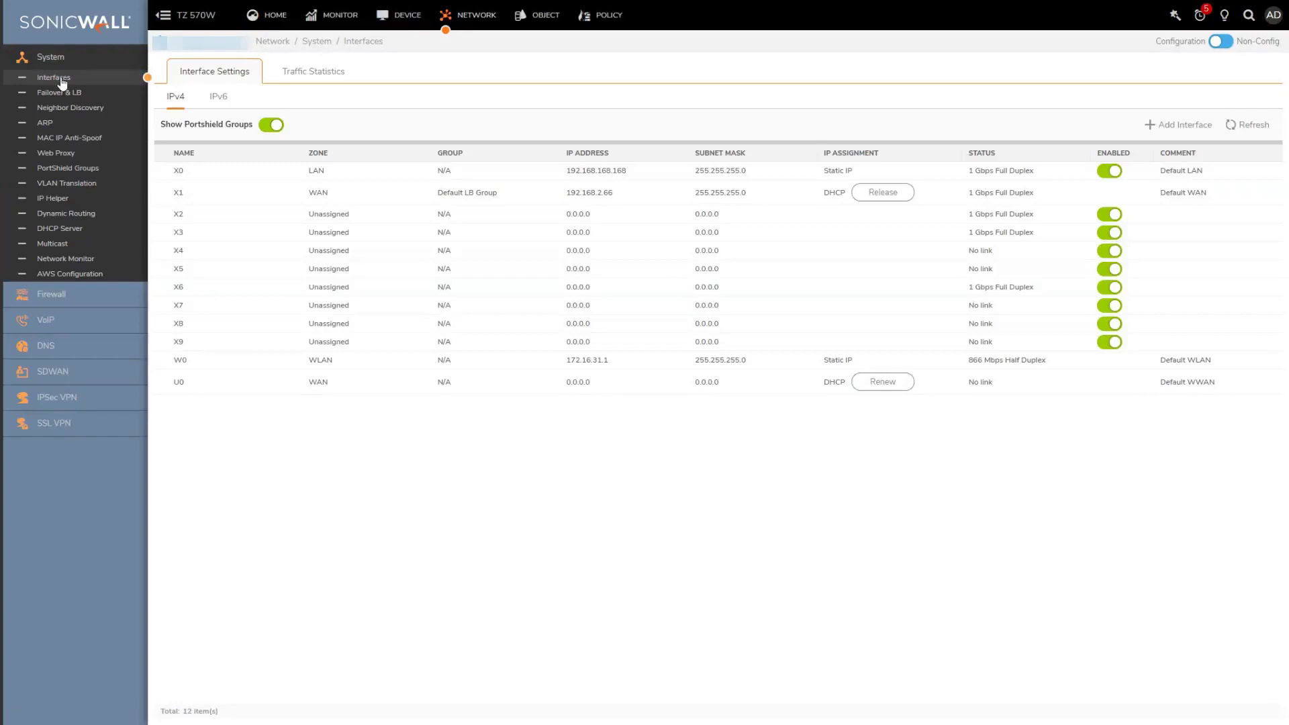
{"action": "mouse_move", "coordinate": [181, 216]}
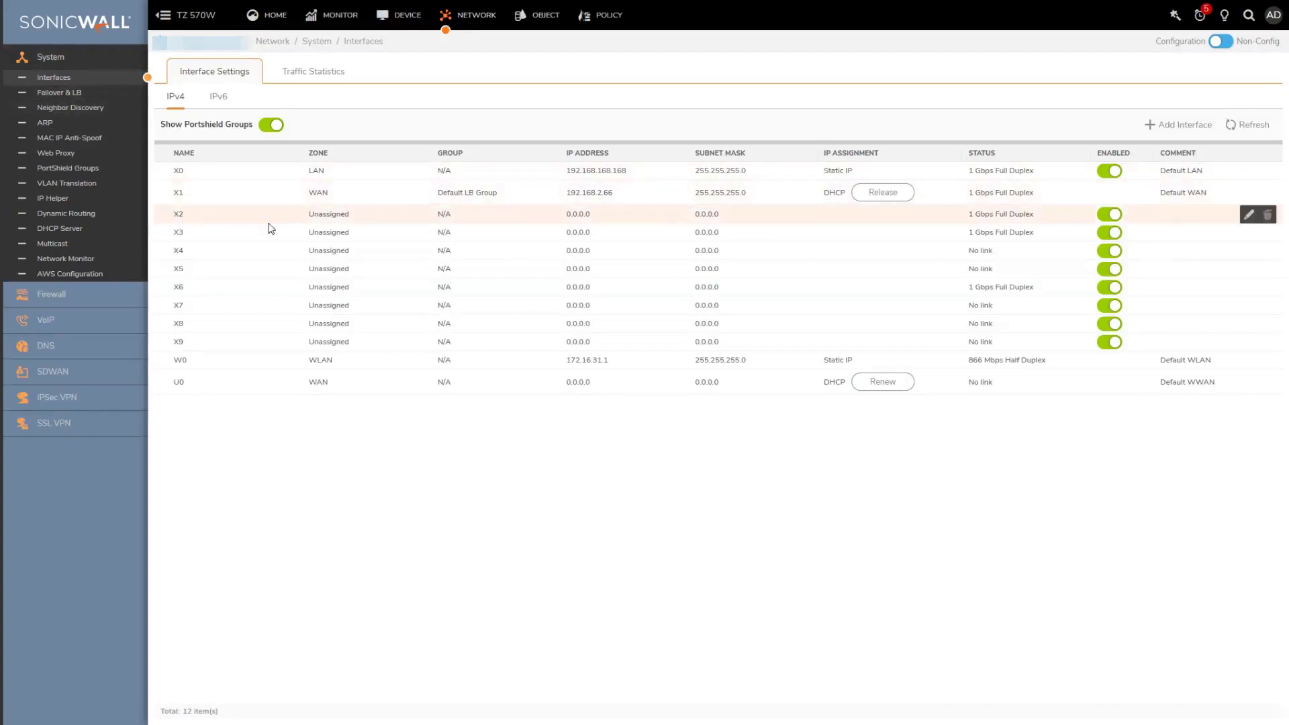
{"action": "mouse_move", "coordinate": [1131, 218]}
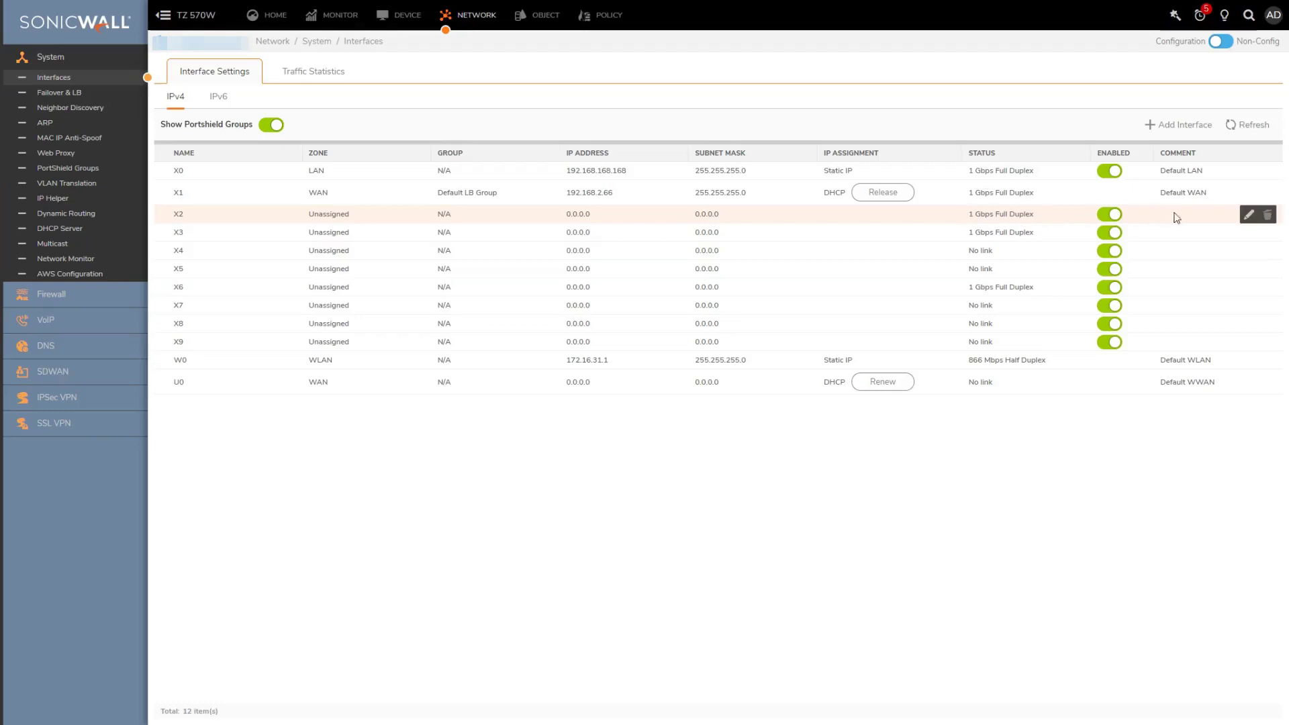
{"action": "left_click", "coordinate": [1249, 214]}
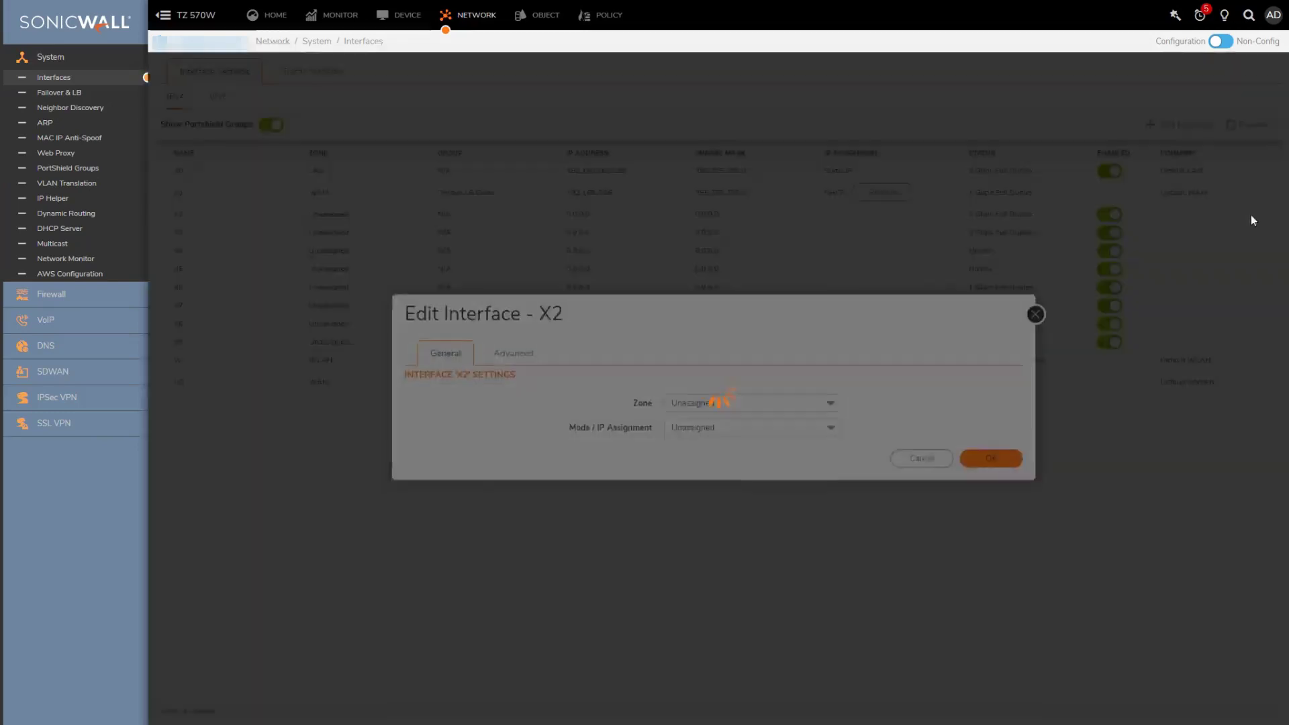
{"action": "left_click", "coordinate": [730, 405]}
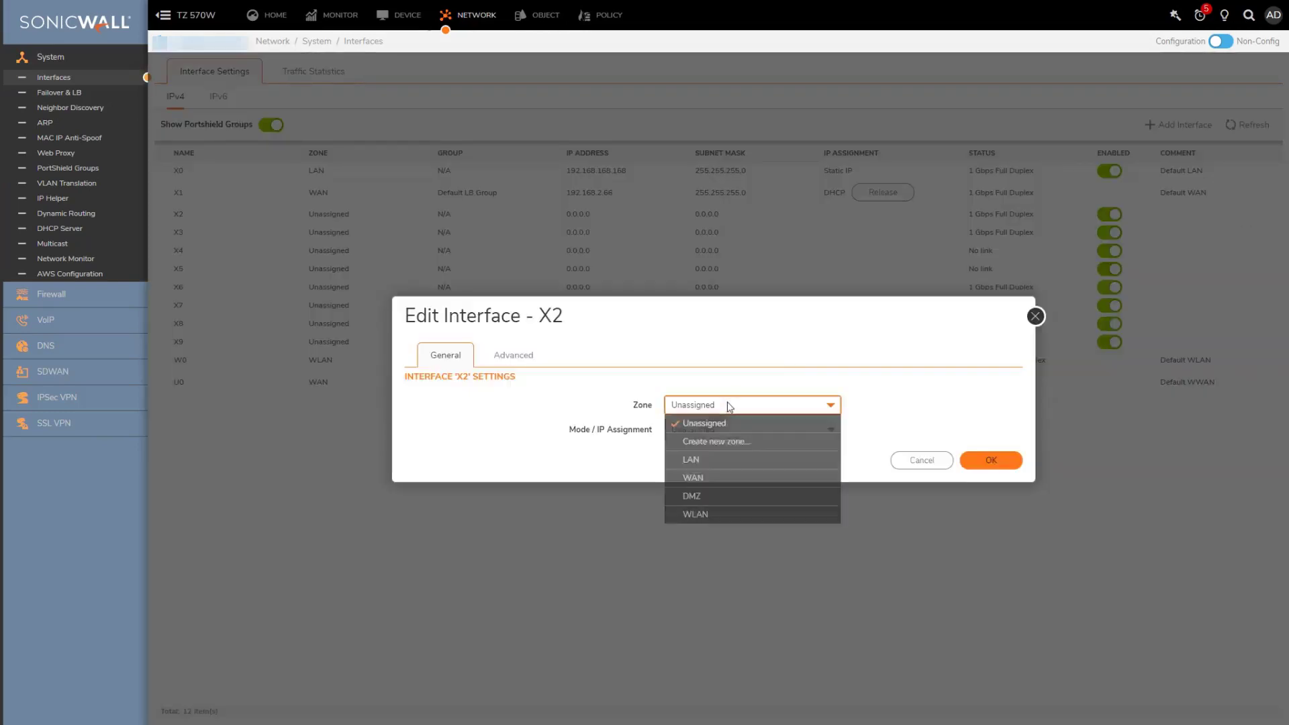
{"action": "left_click", "coordinate": [715, 463]}
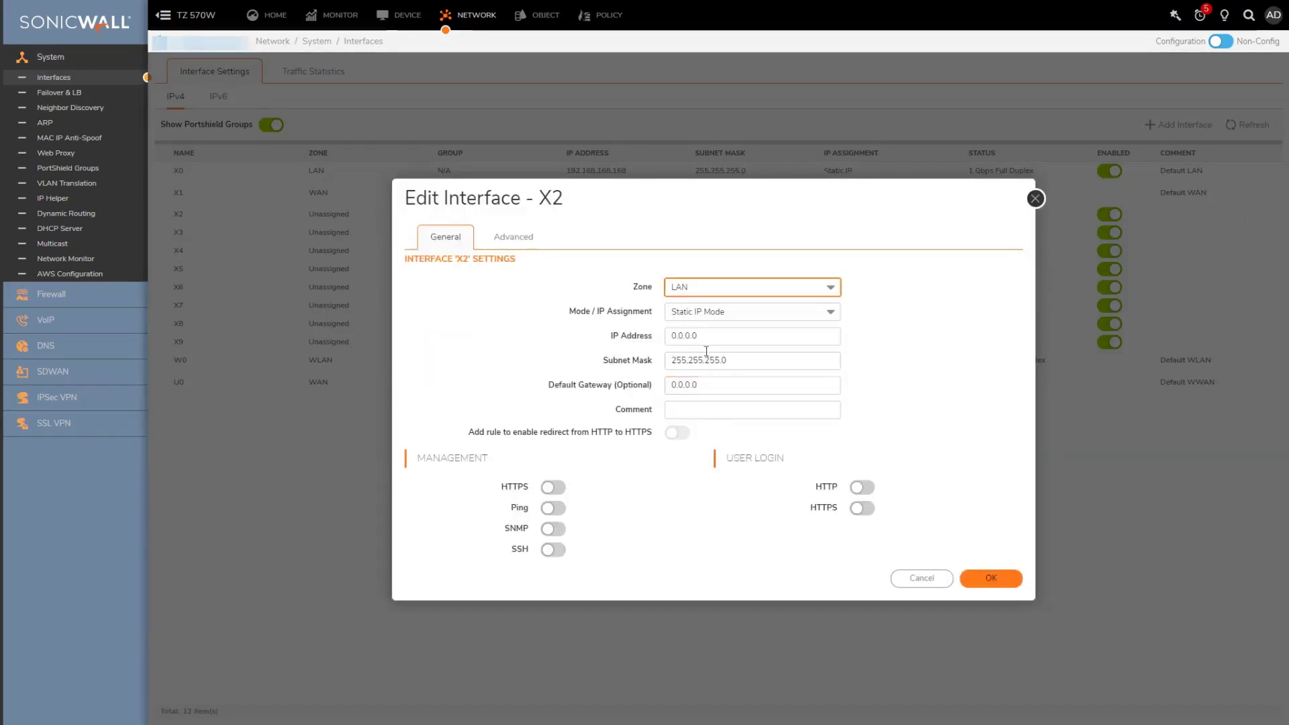
Keep Static IP mode and give X2 address 192.168.100.1 with mask 255.255.255.0
{"action": "left_click", "coordinate": [710, 314]}
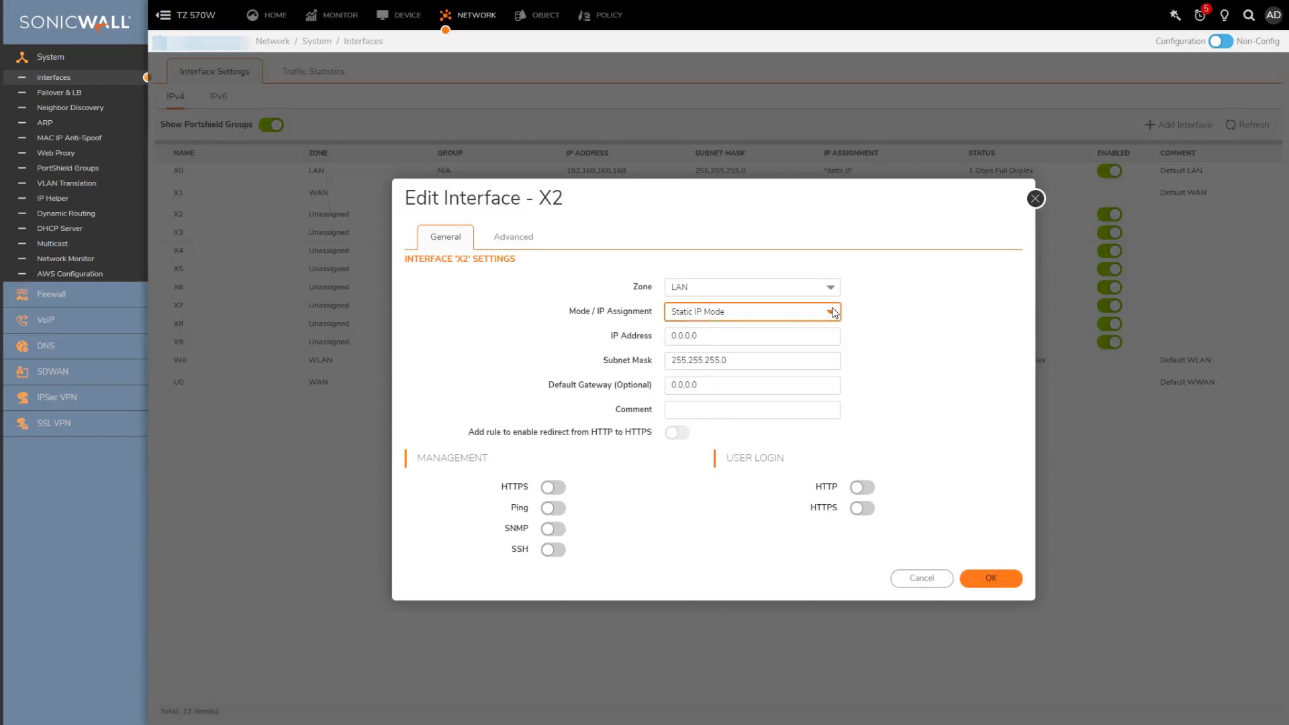
{"action": "left_click", "coordinate": [722, 334]}
{"action": "double_click", "coordinate": [721, 334]}
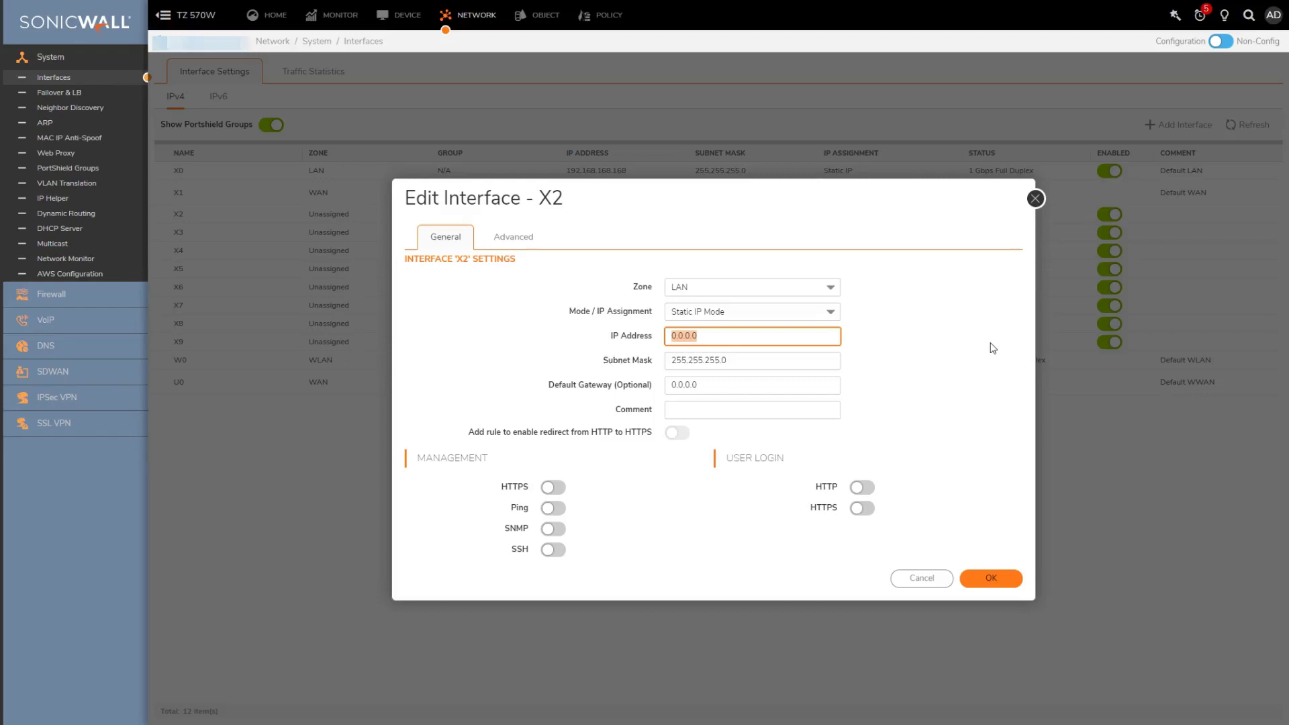
{"action": "key", "text": "BackSpace"}
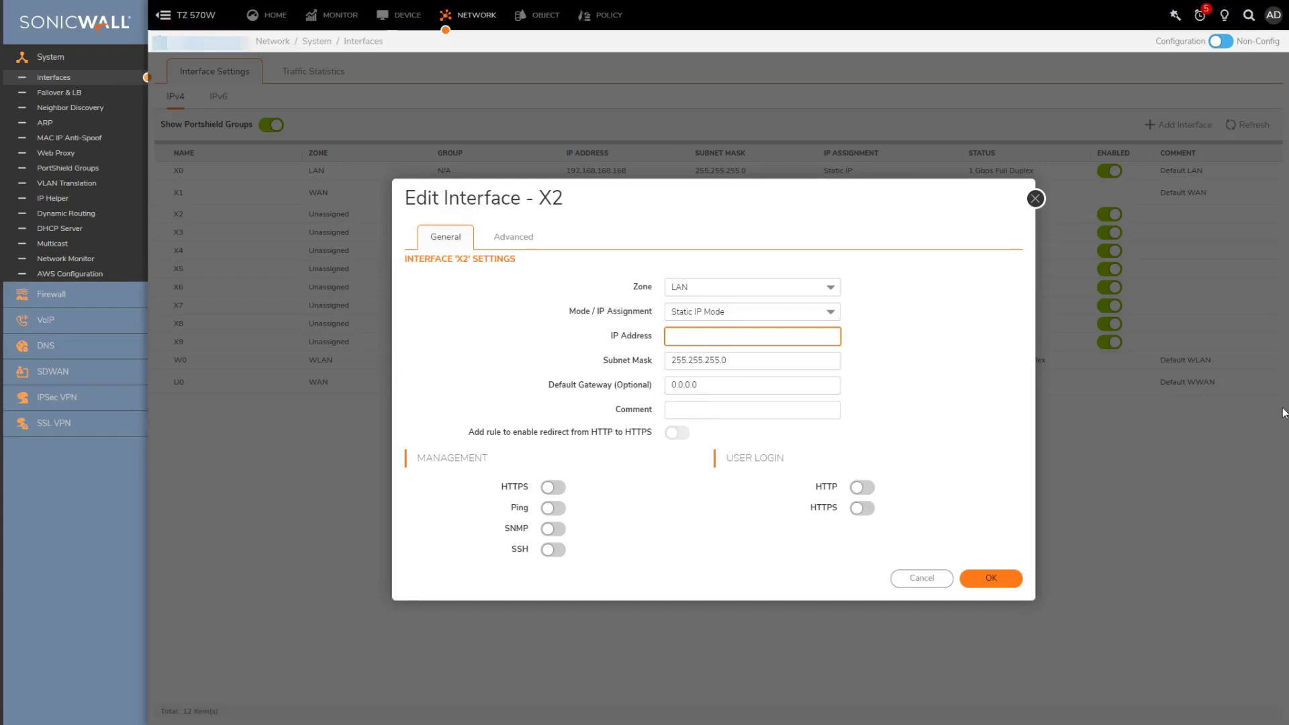
{"action": "type", "text": "192.168.100.1"}
{"action": "key", "text": "Tab"}
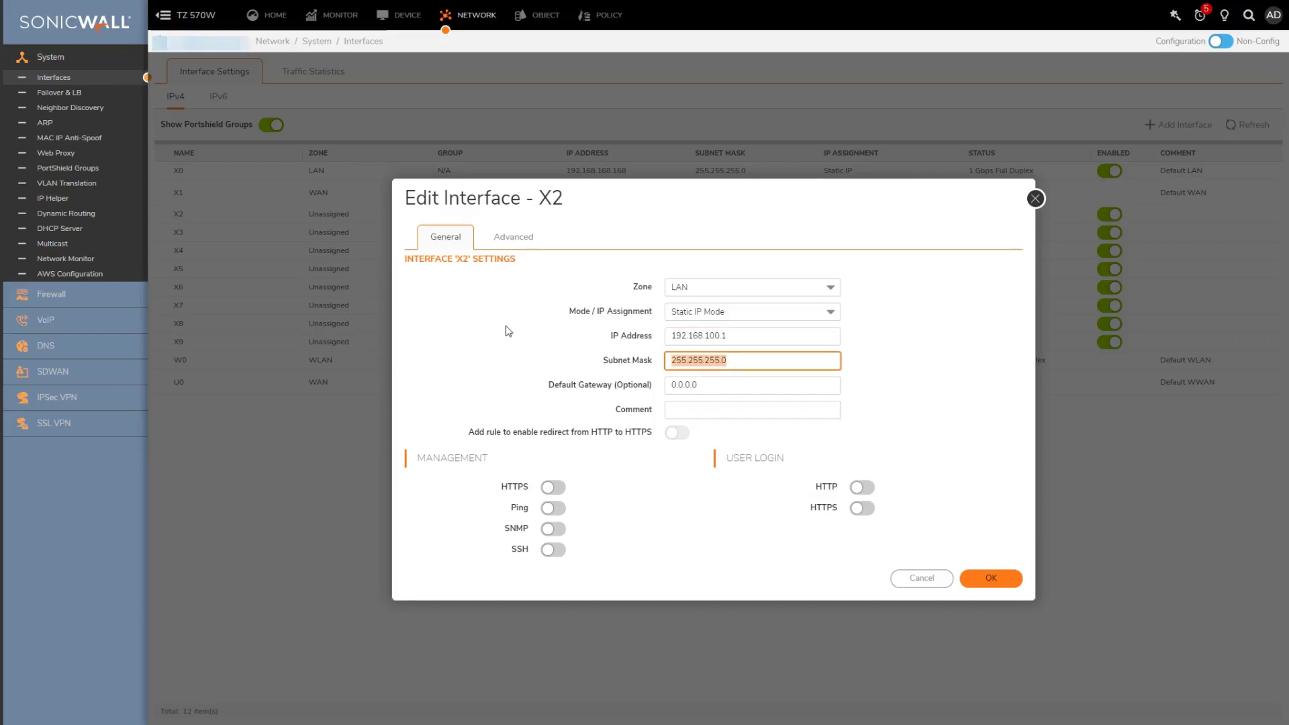
Enable Auto-Discovery of SonicWall Switches in X2's Advanced settings and save, accepting the web management warning
{"action": "left_click", "coordinate": [512, 237]}
{"action": "left_click", "coordinate": [680, 378]}
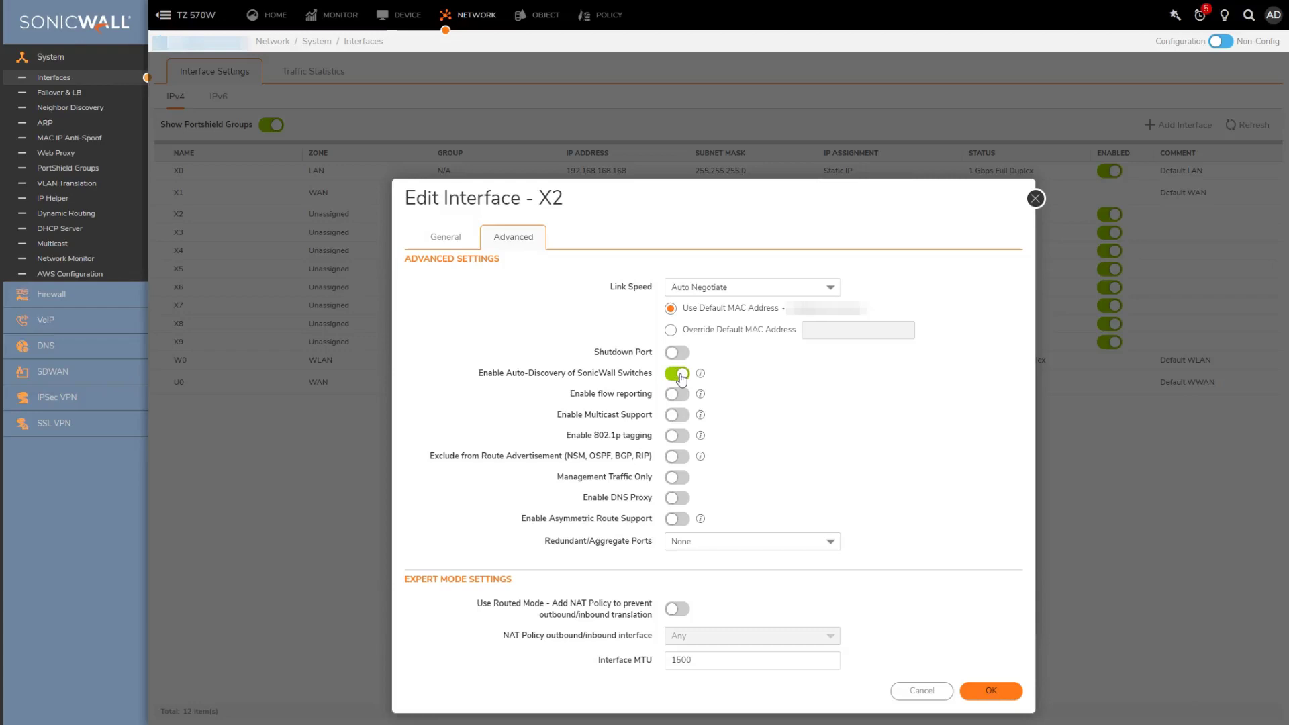
{"action": "left_click", "coordinate": [993, 692]}
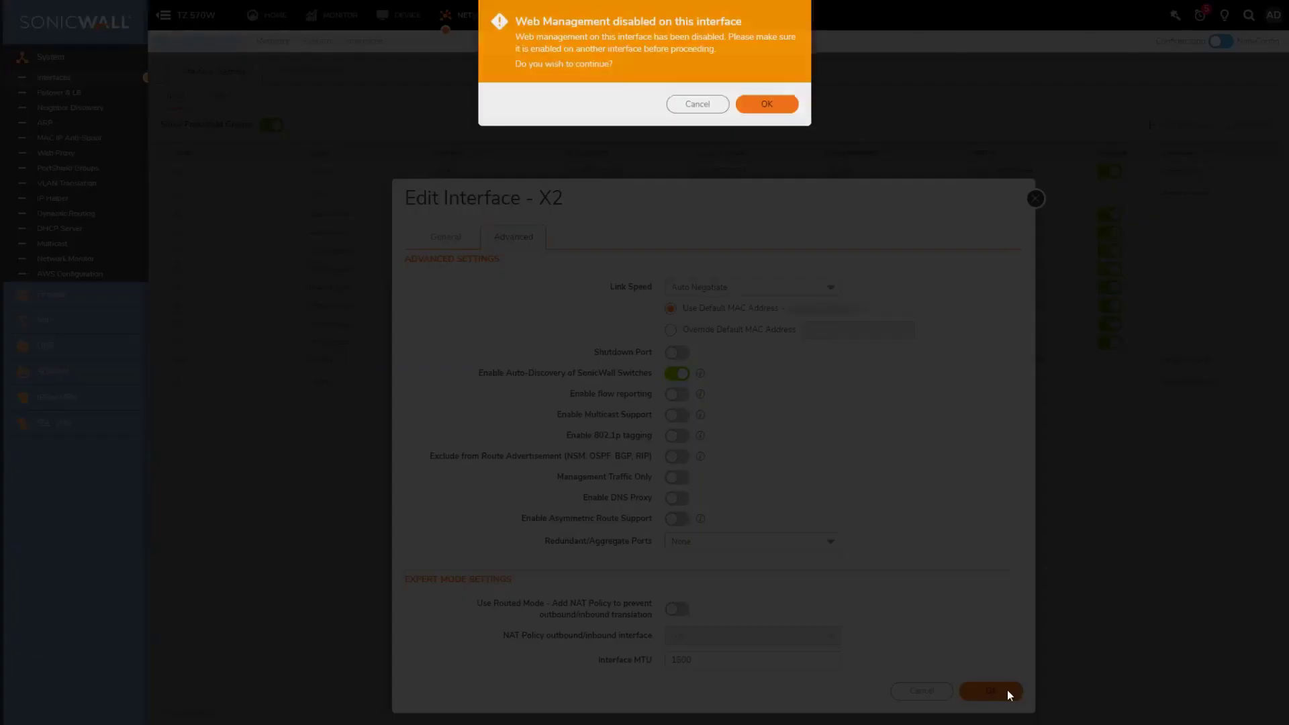
{"action": "left_click", "coordinate": [766, 105]}
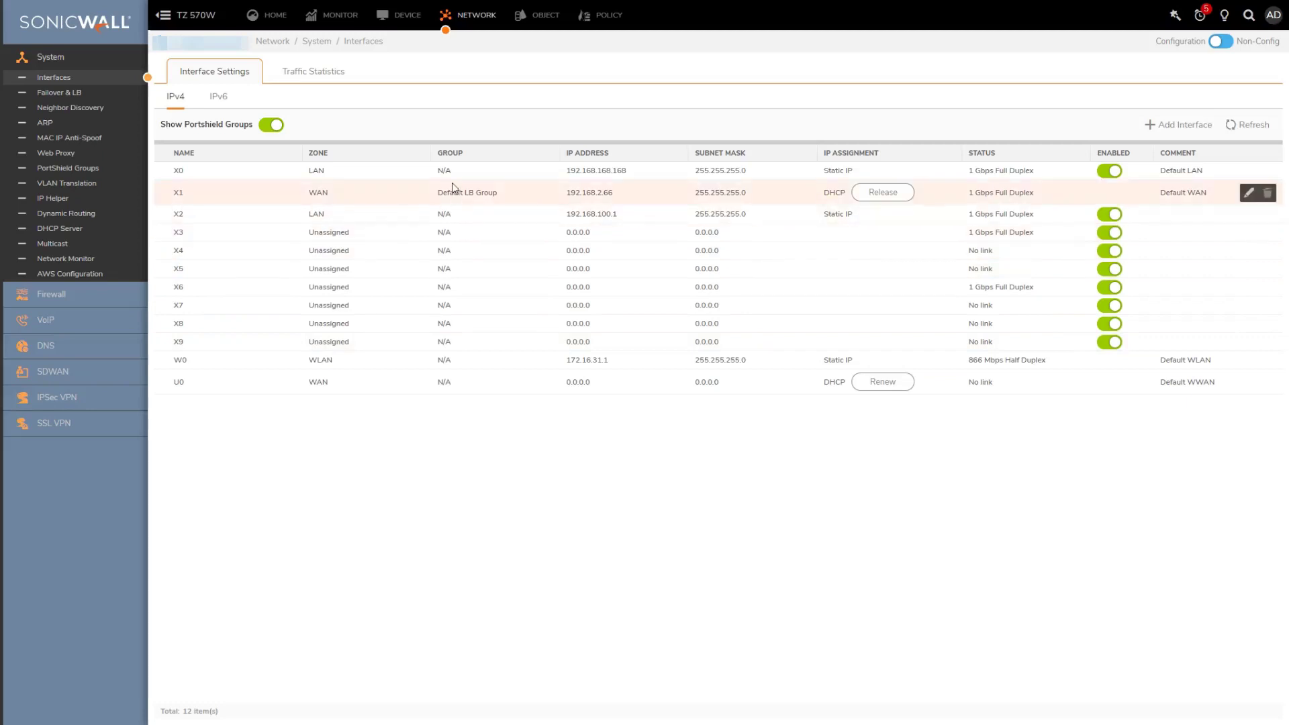
Review the X2 DHCP lease scope 192.168.100.2–192.168.100.254 and start a new dynamic range
{"action": "left_click", "coordinate": [65, 230]}
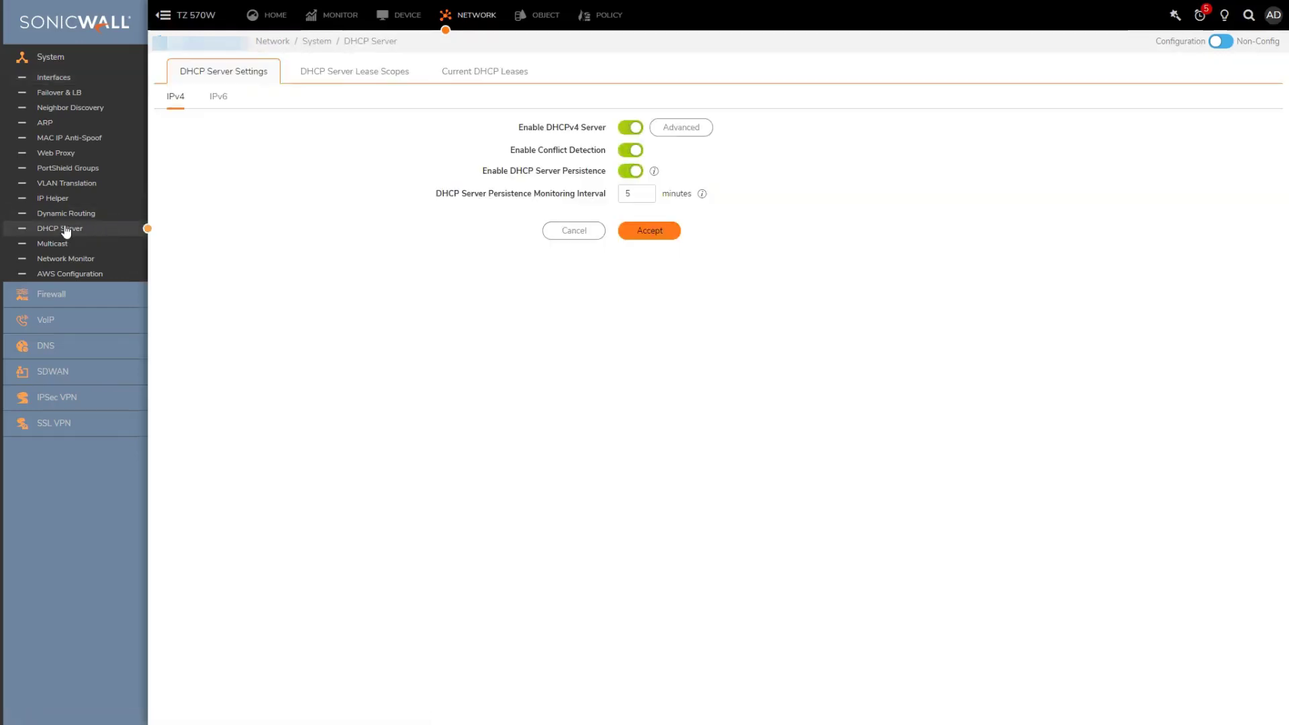
{"action": "left_click", "coordinate": [338, 76]}
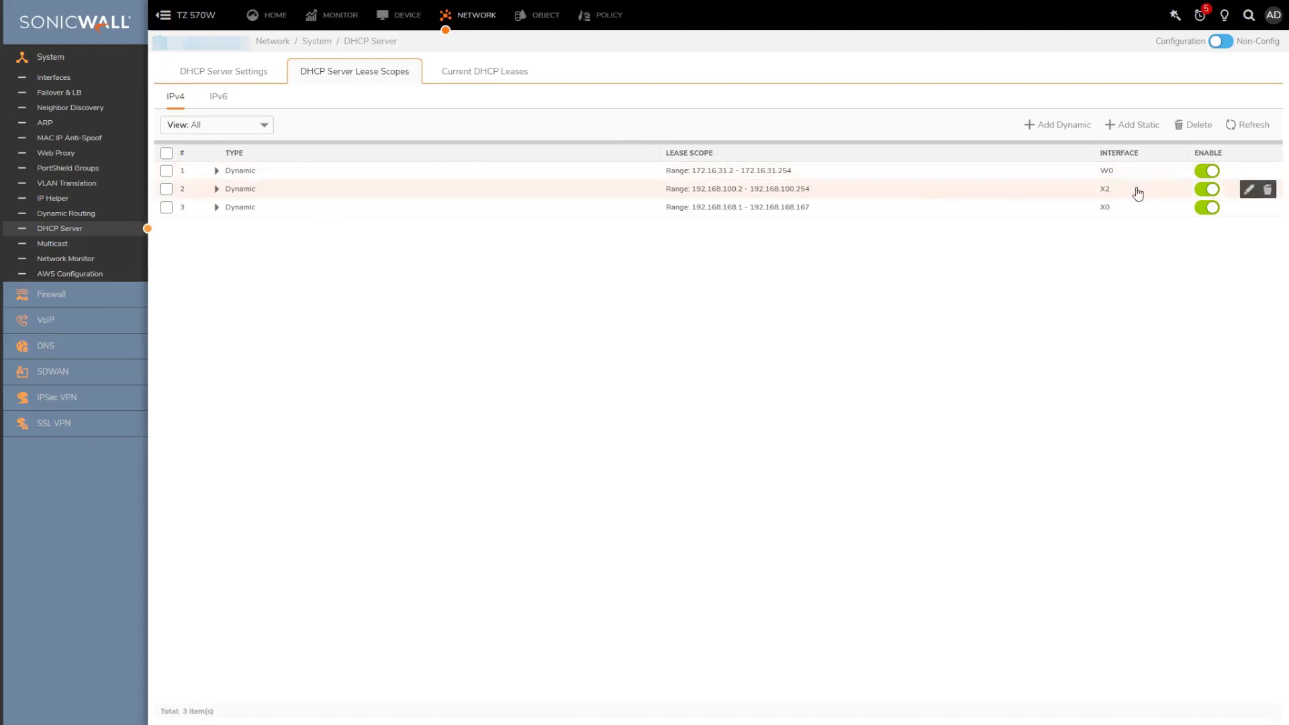
{"action": "left_click", "coordinate": [215, 192]}
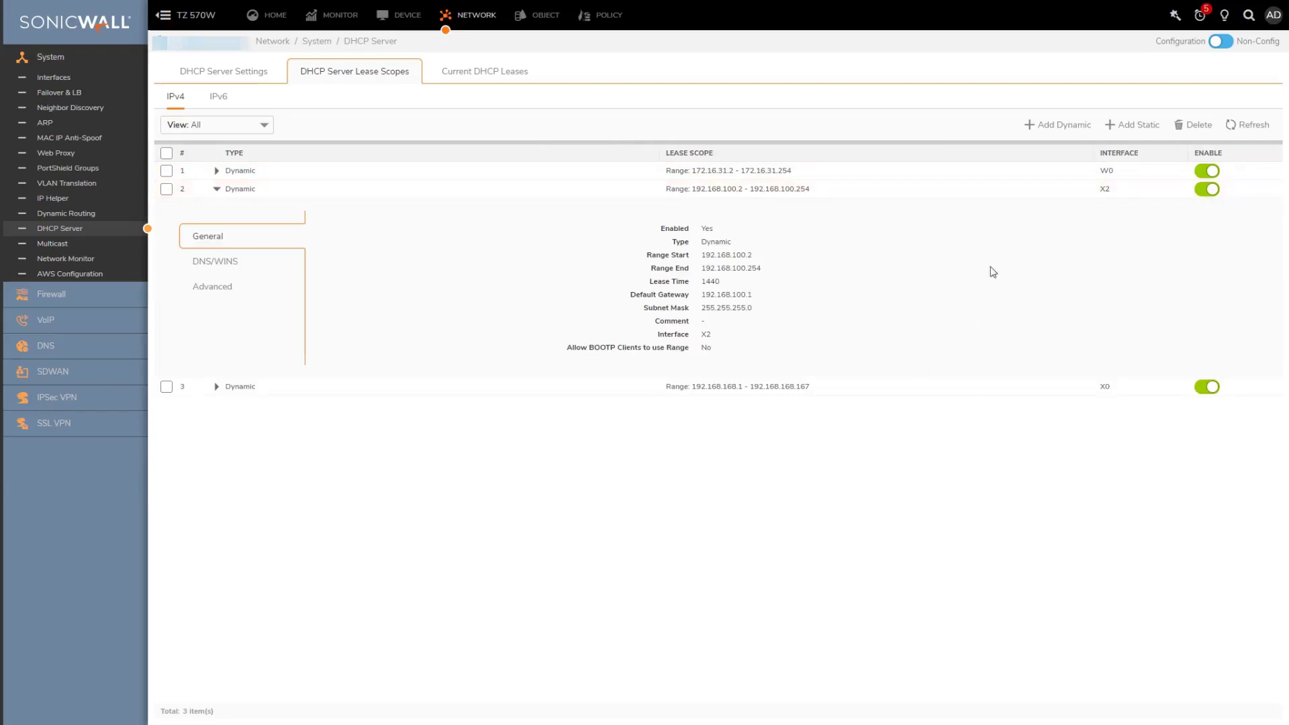
{"action": "left_click", "coordinate": [1053, 126]}
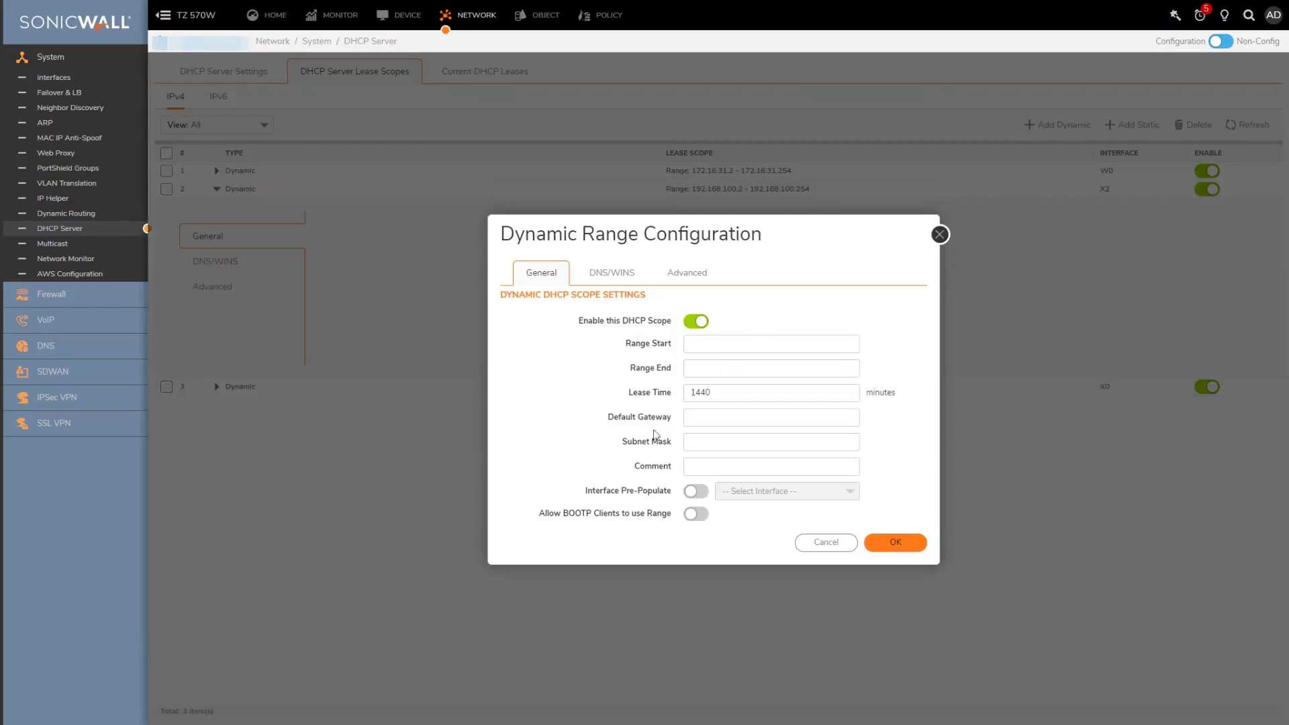
Pre-populate the new dynamic range from interface X2, then cancel the Dynamic Range Configuration
{"action": "left_click_drag", "start_coordinate": [582, 497], "coordinate": [679, 499]}
{"action": "left_click", "coordinate": [696, 491]}
{"action": "left_click", "coordinate": [848, 493]}
{"action": "left_click", "coordinate": [755, 552]}
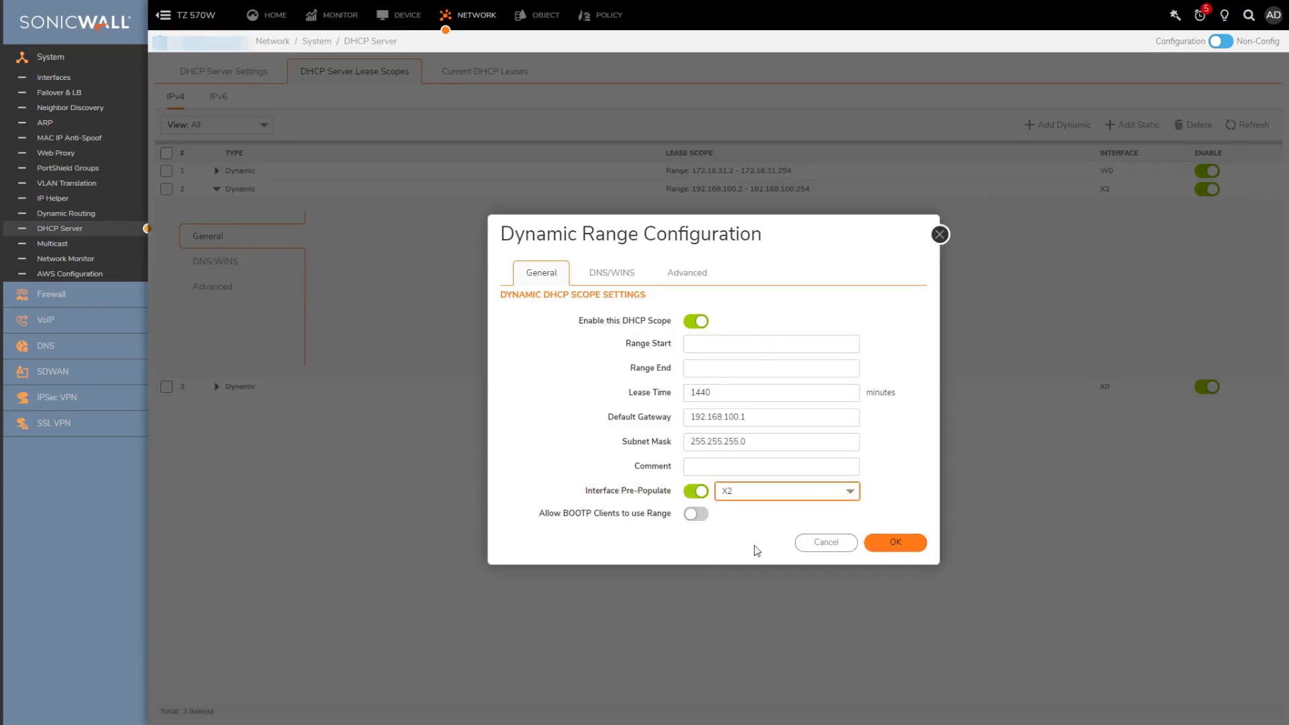
{"action": "left_click", "coordinate": [833, 545]}
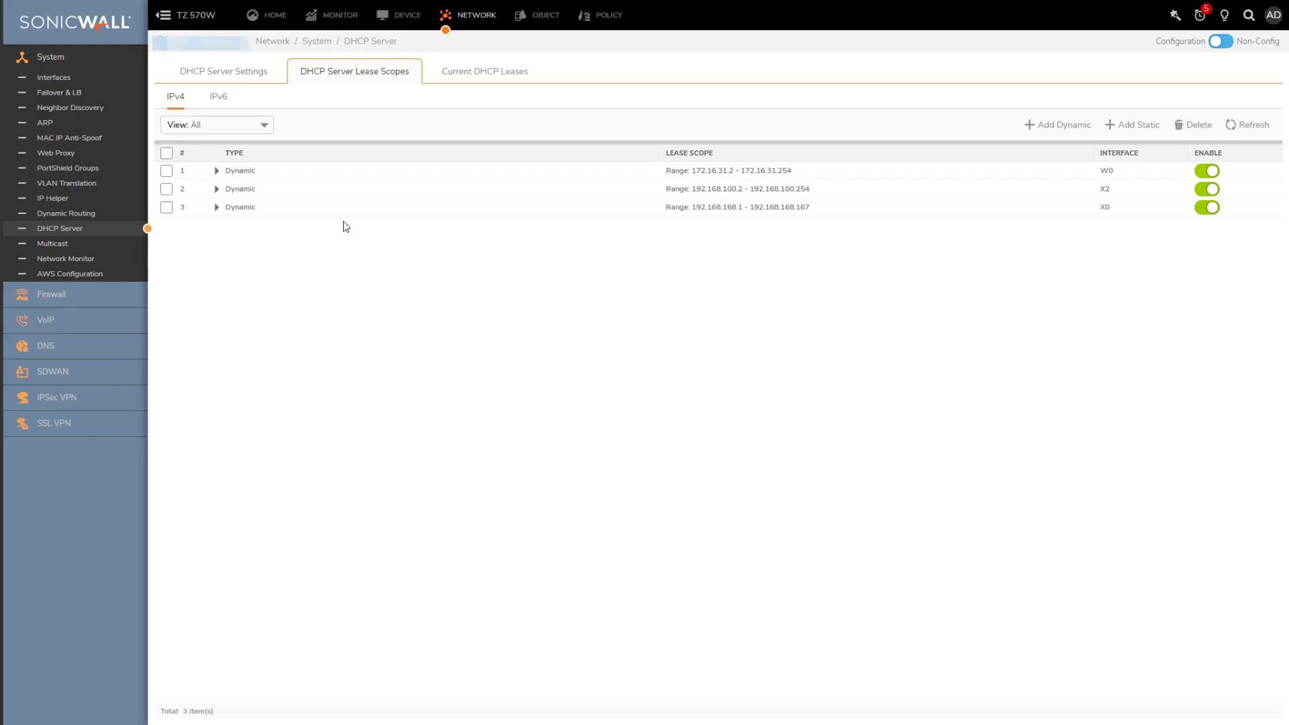
Authorize the pending SWS14-24FPOE switch on X2 in the Switch Network Overview
{"action": "left_click", "coordinate": [394, 19]}
{"action": "left_click", "coordinate": [48, 395]}
{"action": "left_click", "coordinate": [53, 408]}
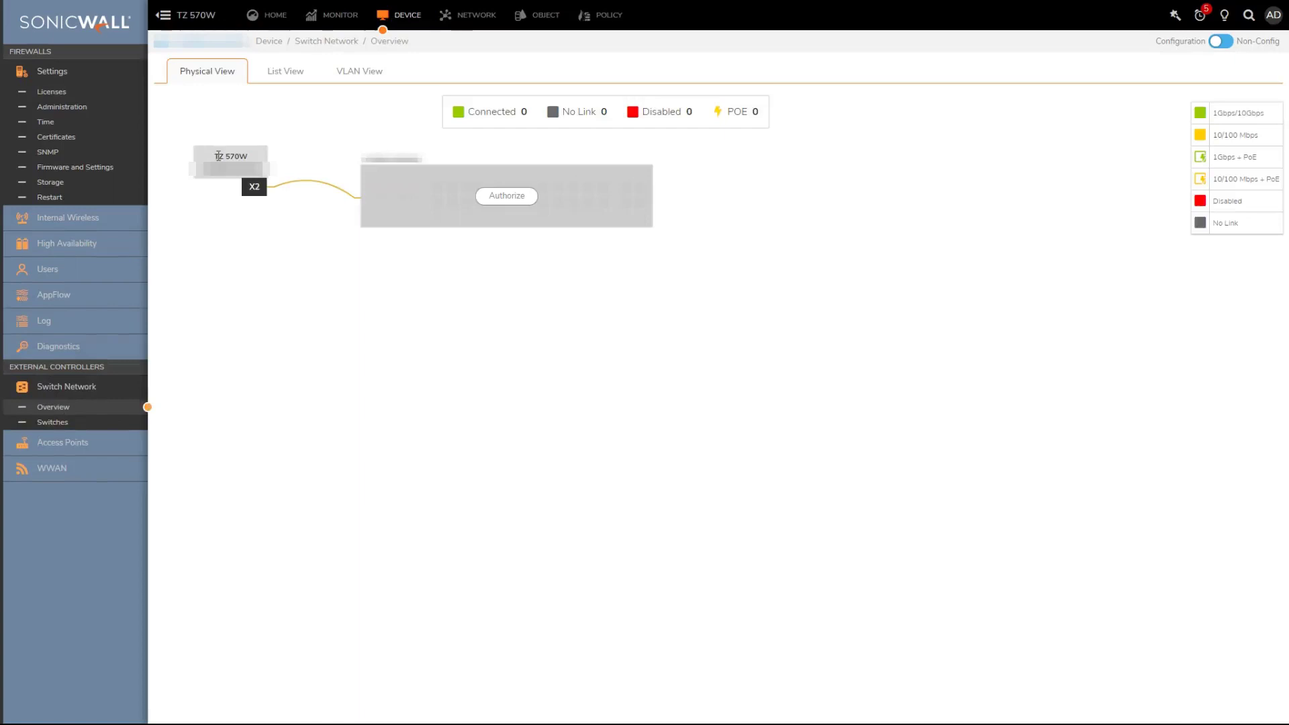
{"action": "mouse_move", "coordinate": [258, 193]}
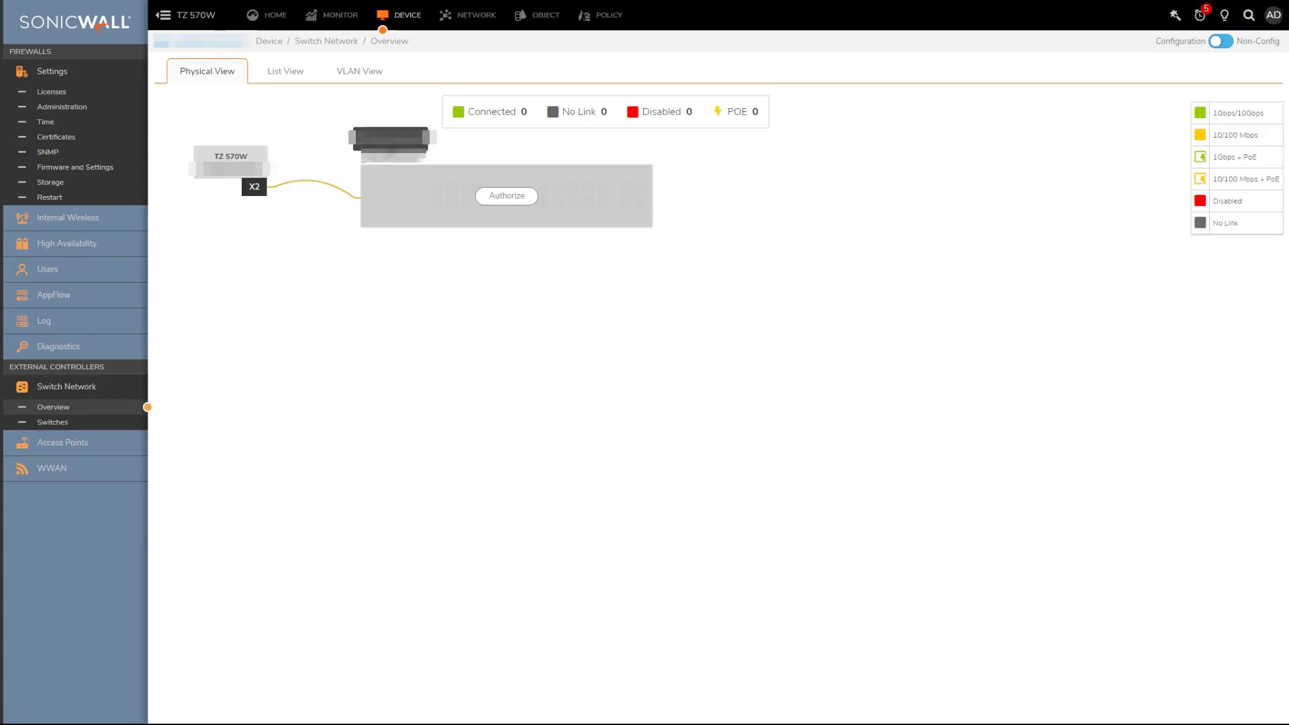
{"action": "left_click", "coordinate": [507, 196]}
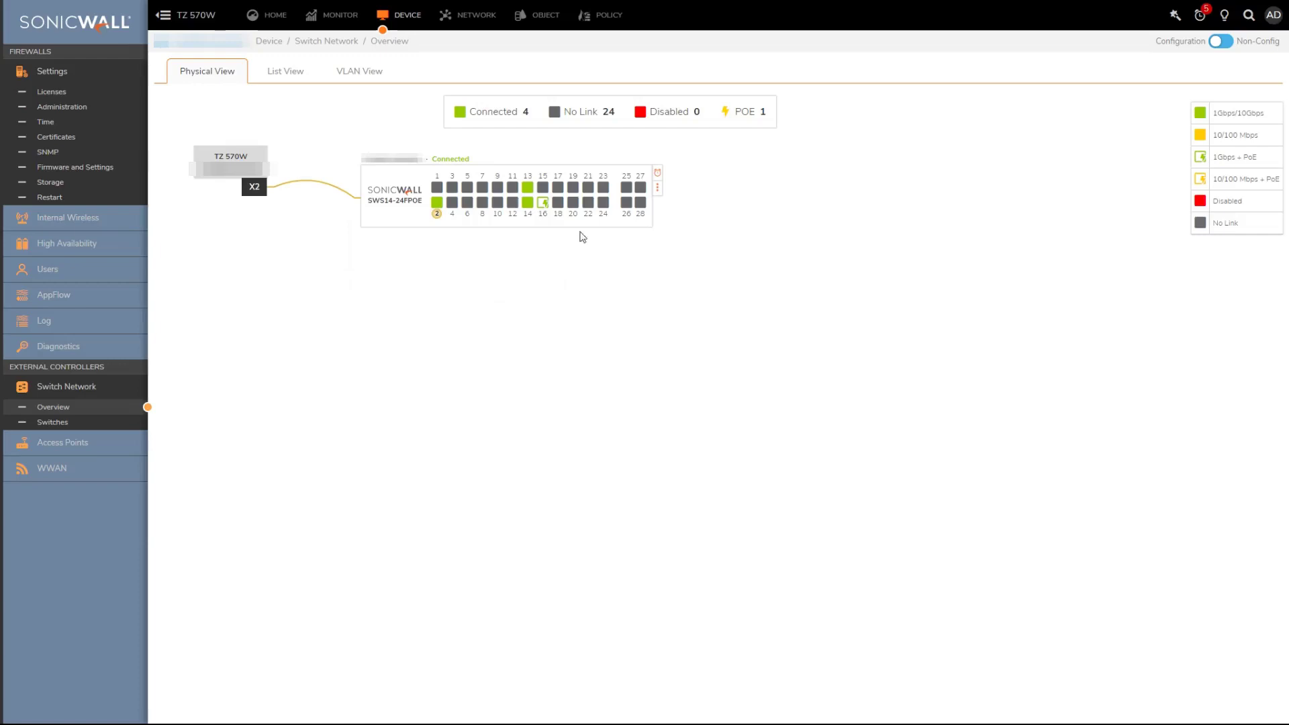
Delete the SWS14-24FPOE switch from the switch network
{"action": "left_click", "coordinate": [658, 190]}
{"action": "left_click", "coordinate": [686, 222]}
{"action": "left_click", "coordinate": [766, 78]}
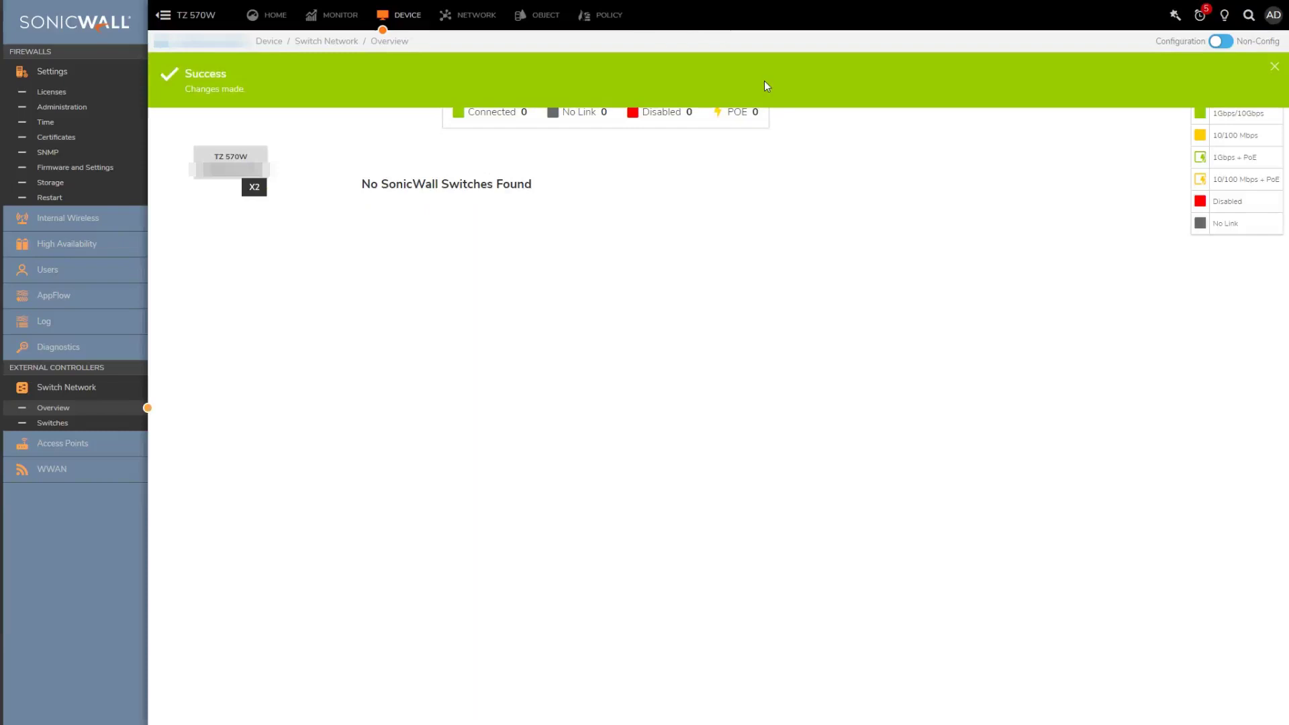
Re-save interface X2 with SonicWall switch auto-discovery turned off
{"action": "left_click", "coordinate": [471, 16]}
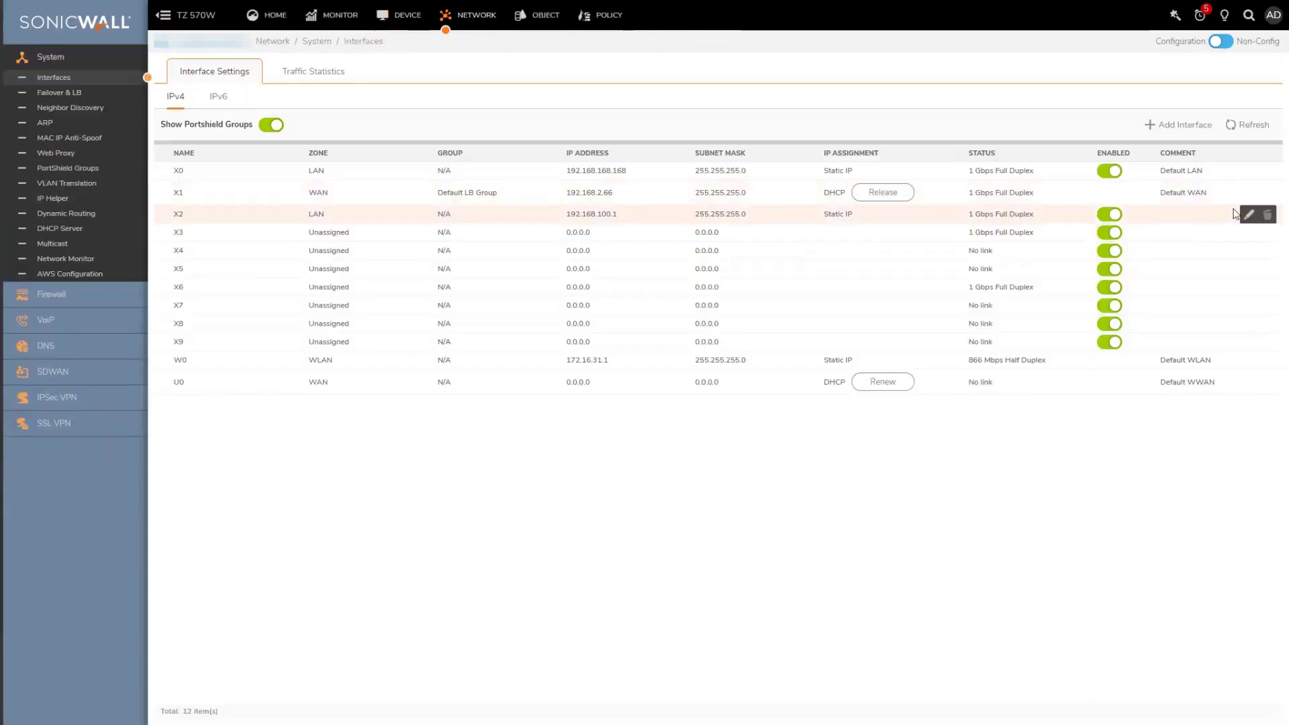
{"action": "left_click", "coordinate": [1253, 215]}
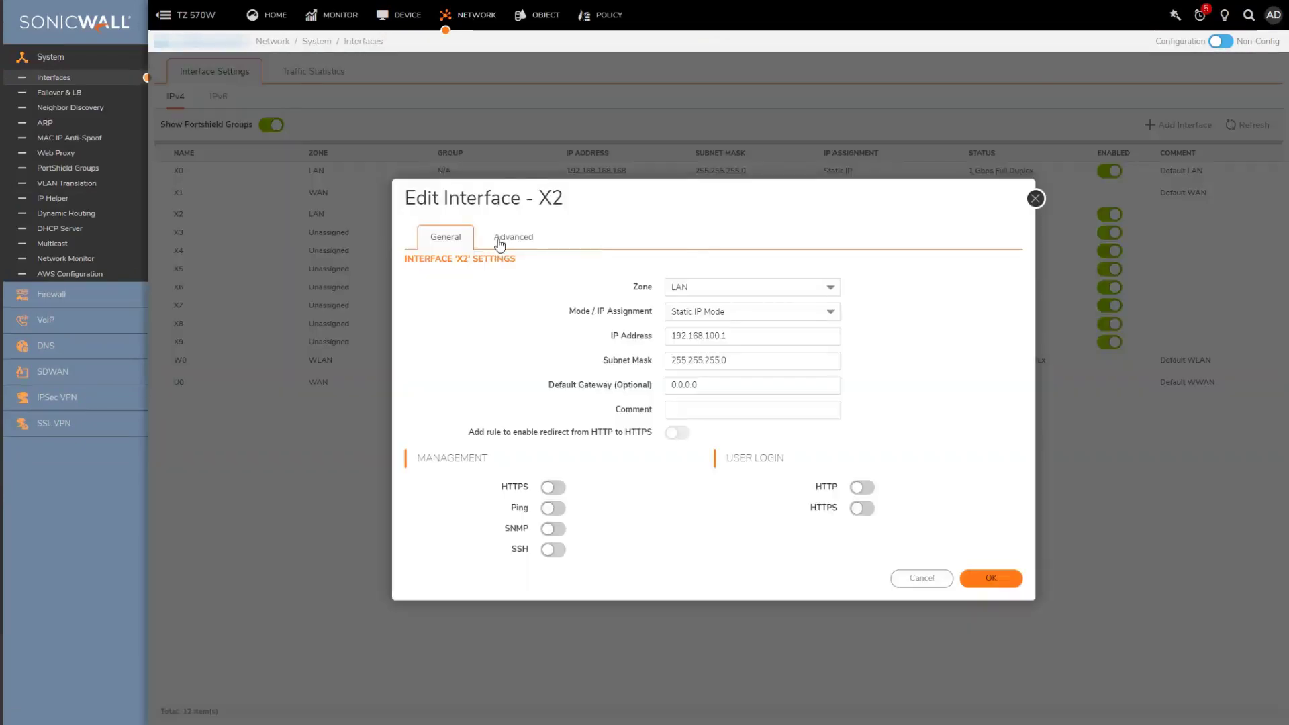
{"action": "left_click", "coordinate": [512, 237]}
{"action": "left_click", "coordinate": [676, 255]}
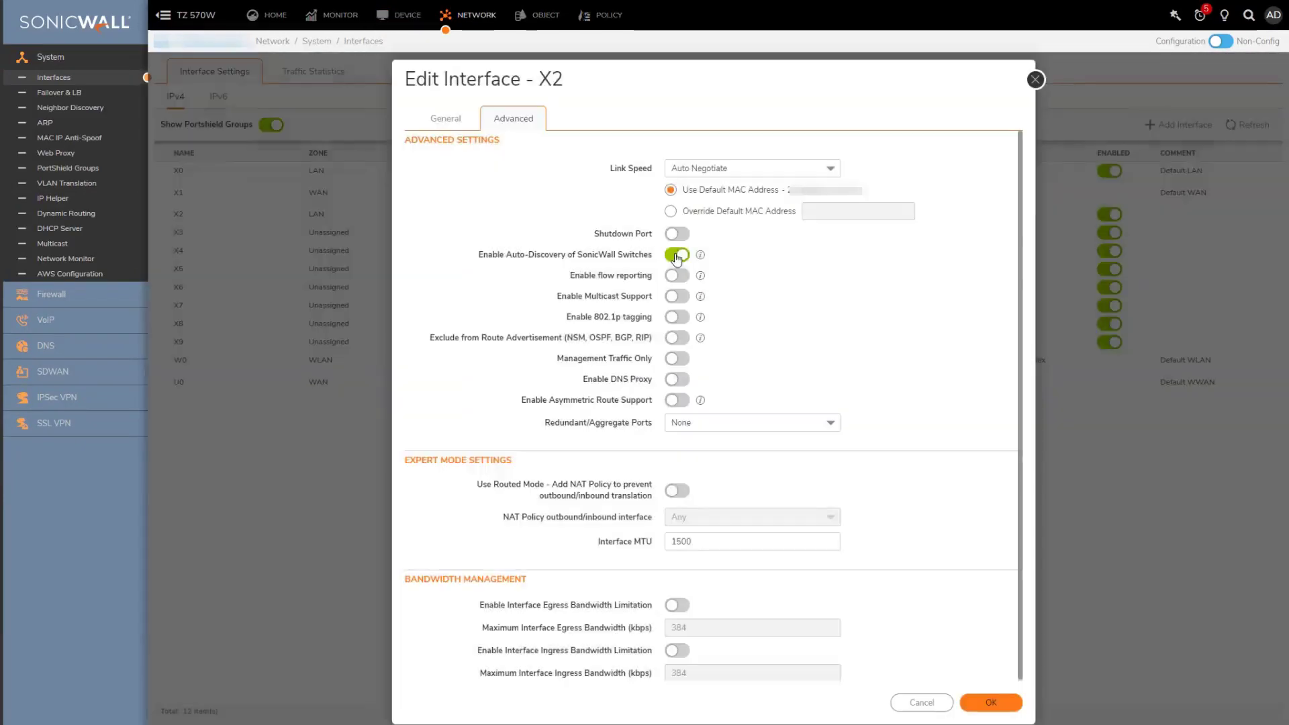
{"action": "left_click", "coordinate": [676, 255]}
{"action": "left_click", "coordinate": [997, 703]}
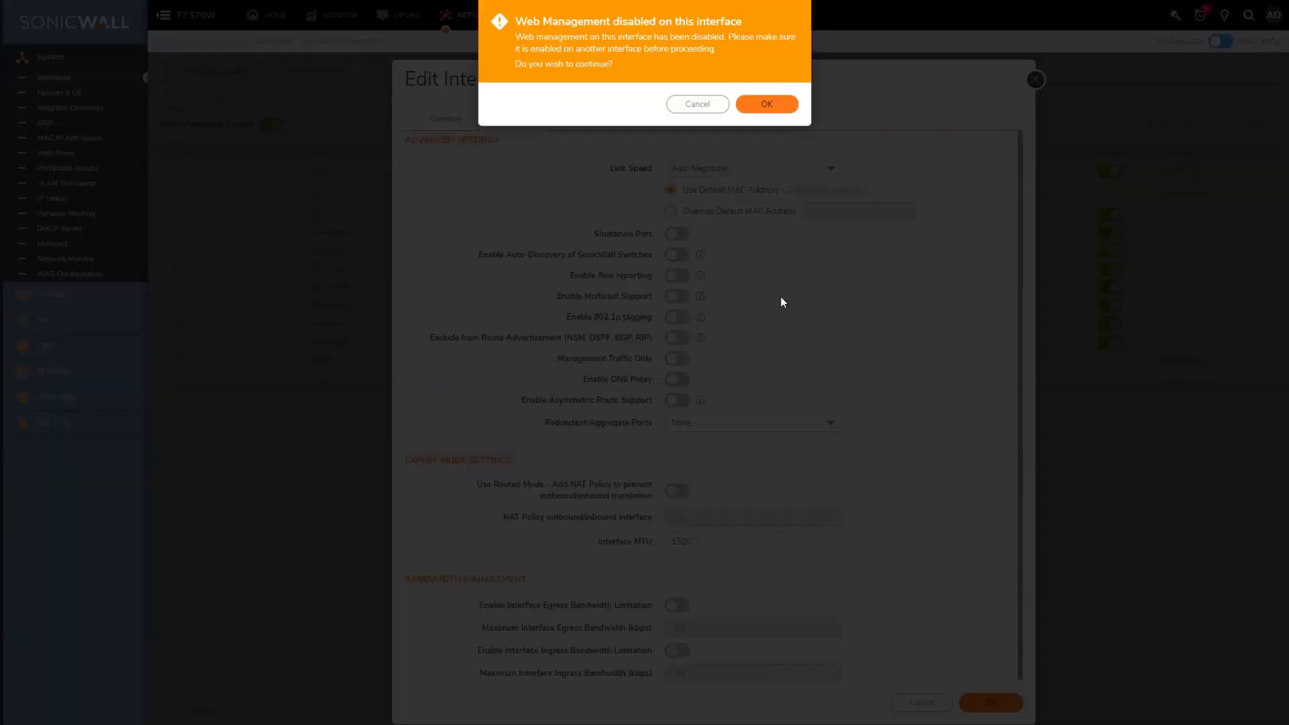
{"action": "left_click", "coordinate": [763, 107]}
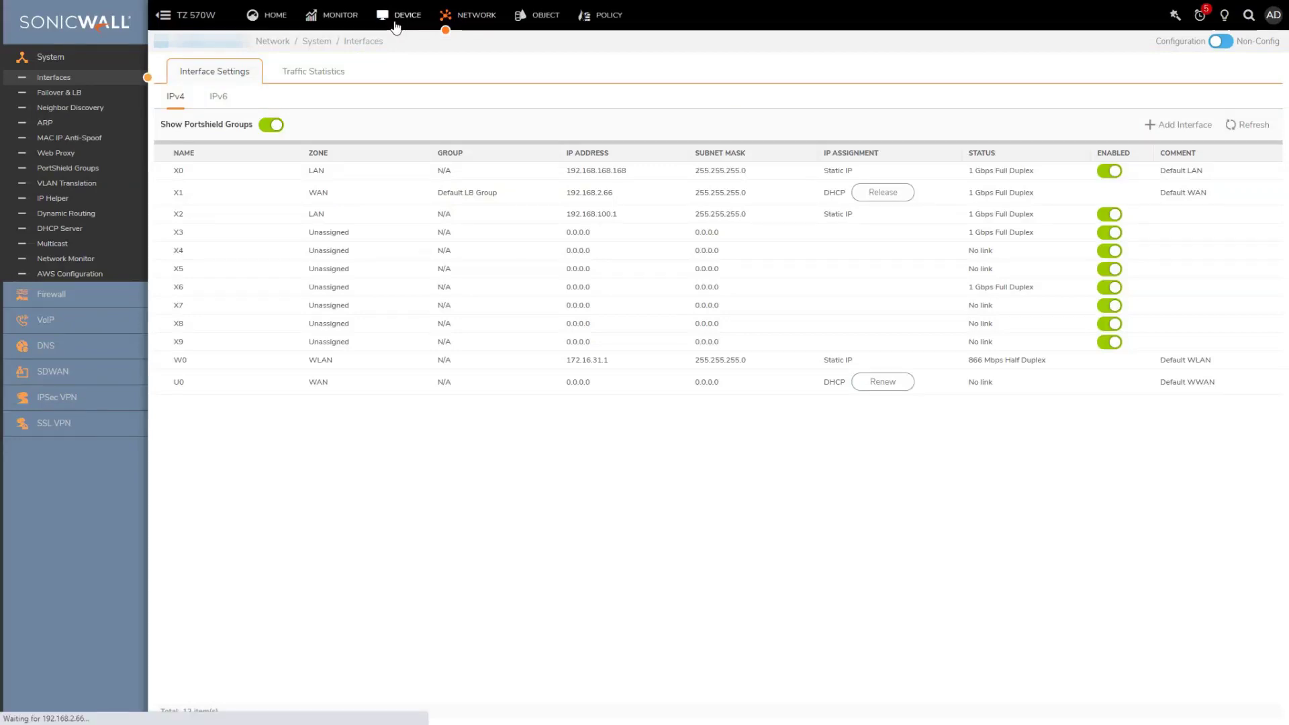
Start adding a switch in List View: model 24FPOE, IP 192.168.100.239, admin credentials
{"action": "left_click", "coordinate": [397, 27]}
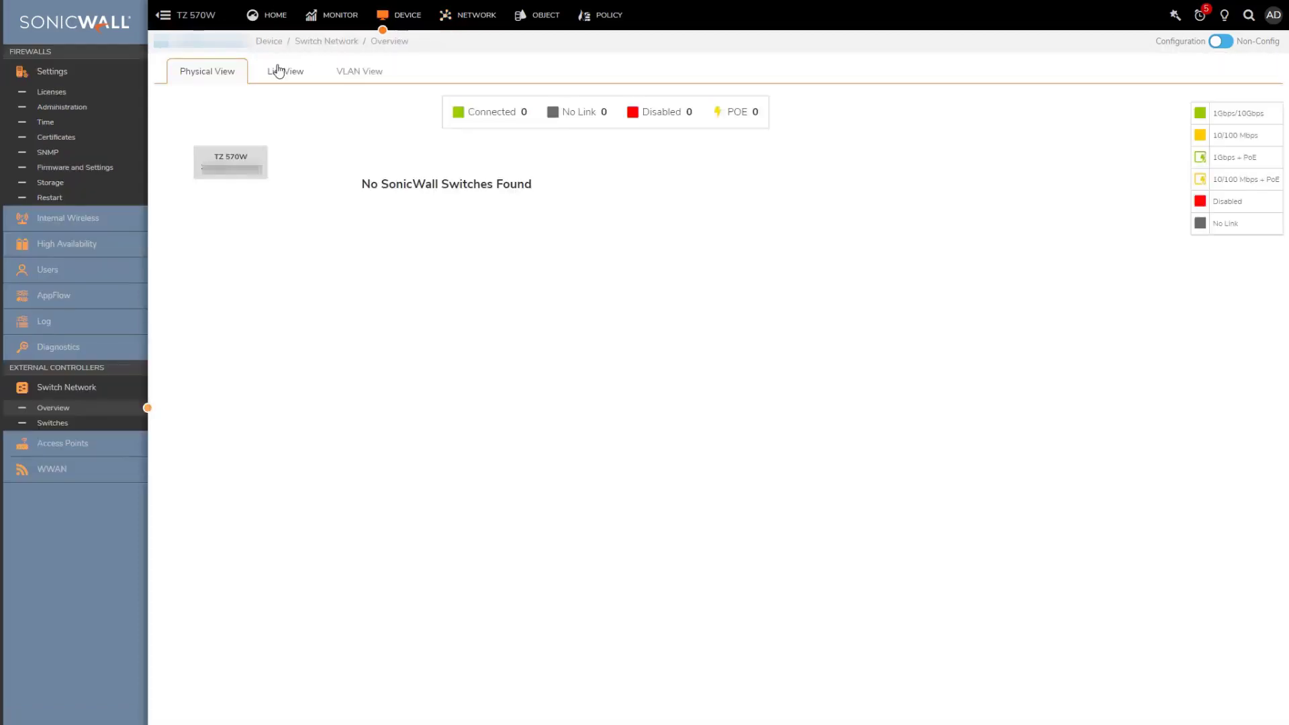
{"action": "left_click", "coordinate": [279, 70]}
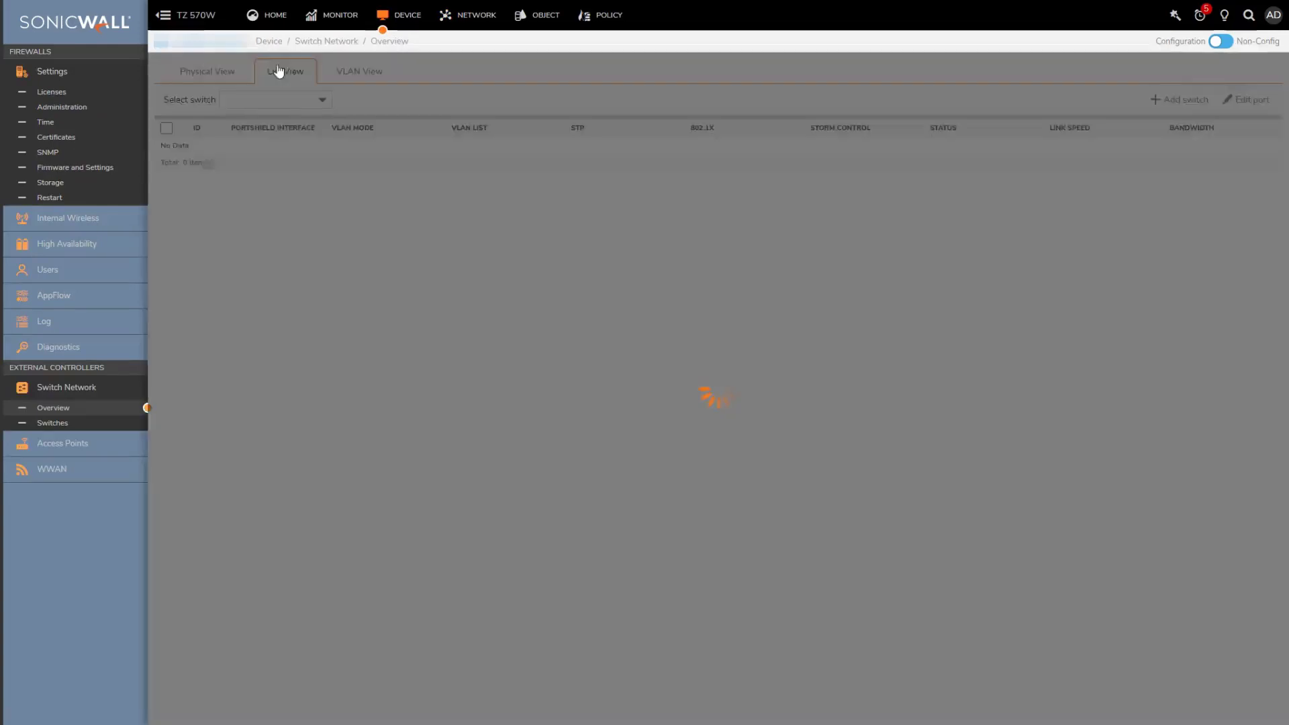
{"action": "left_click", "coordinate": [1185, 101]}
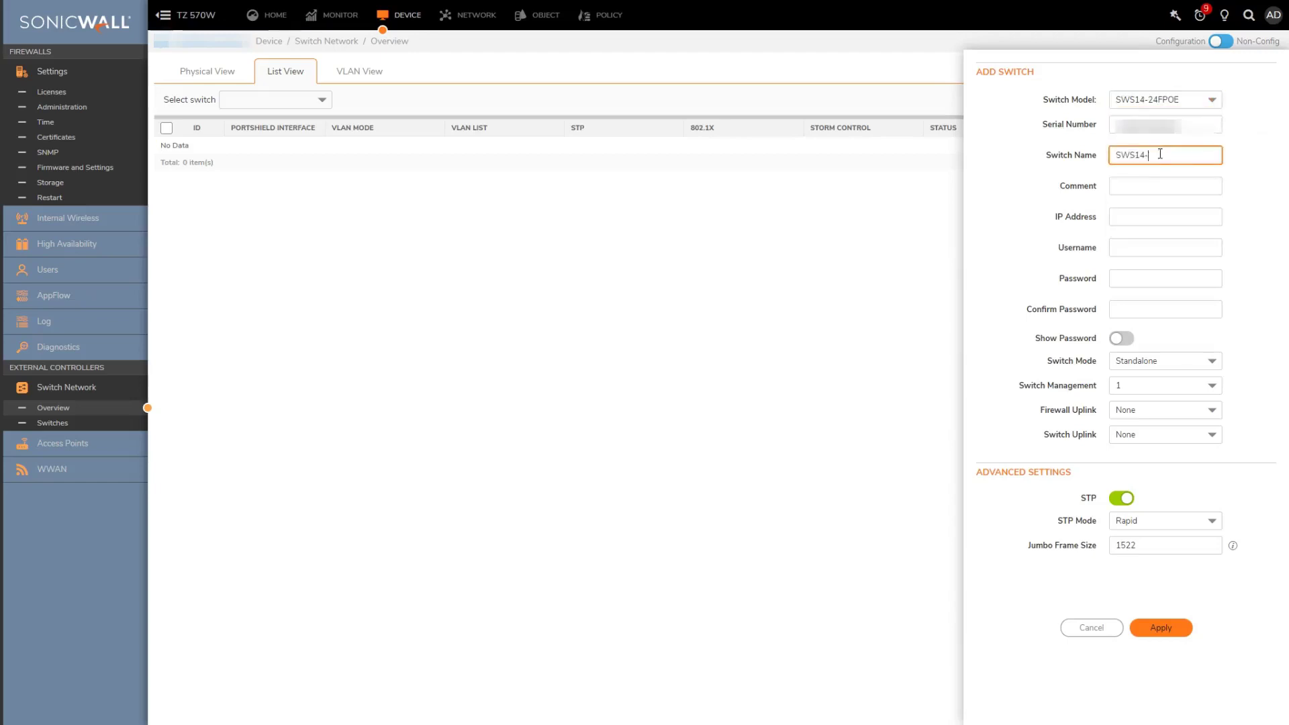
{"action": "type", "text": "24FPOE"}
{"action": "key", "text": "Tab"}
{"action": "type", "text": "NA"}
{"action": "key", "text": "Tab"}
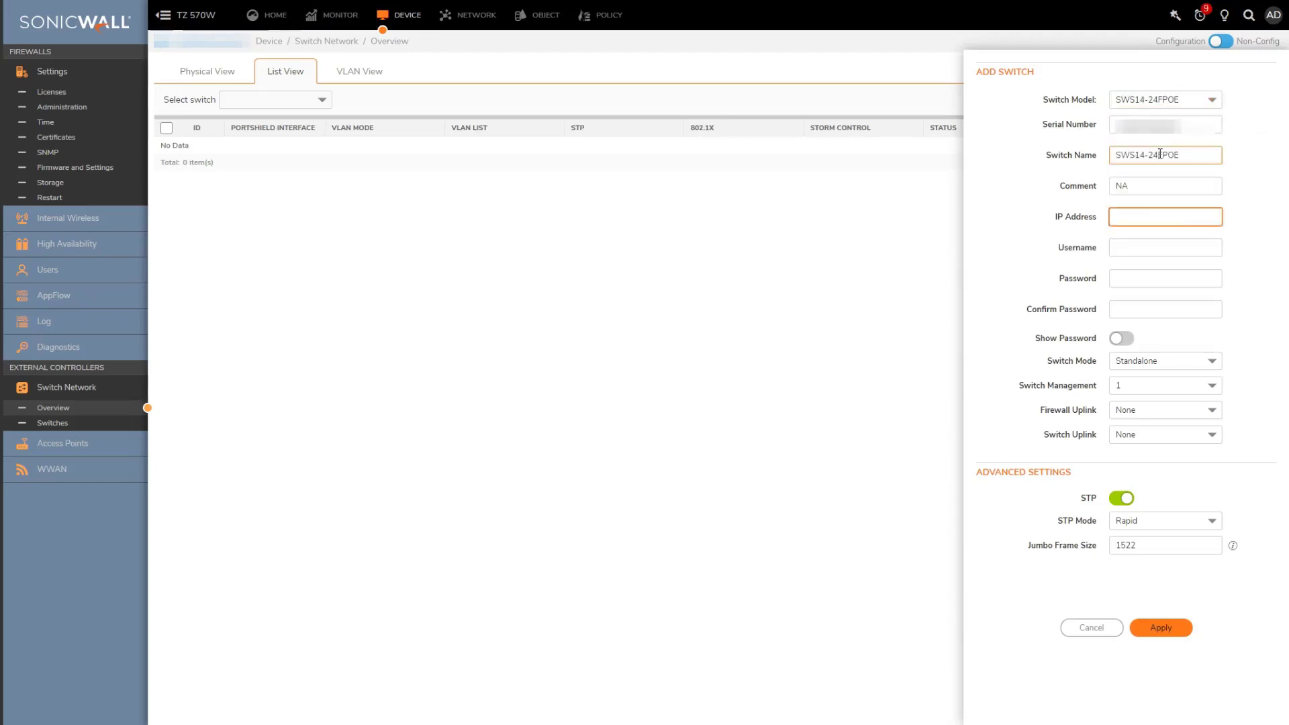
{"action": "type", "text": "192.168.100.239"}
{"action": "key", "text": "Tab"}
{"action": "type", "text": "admin"}
{"action": "key", "text": "Tab"}
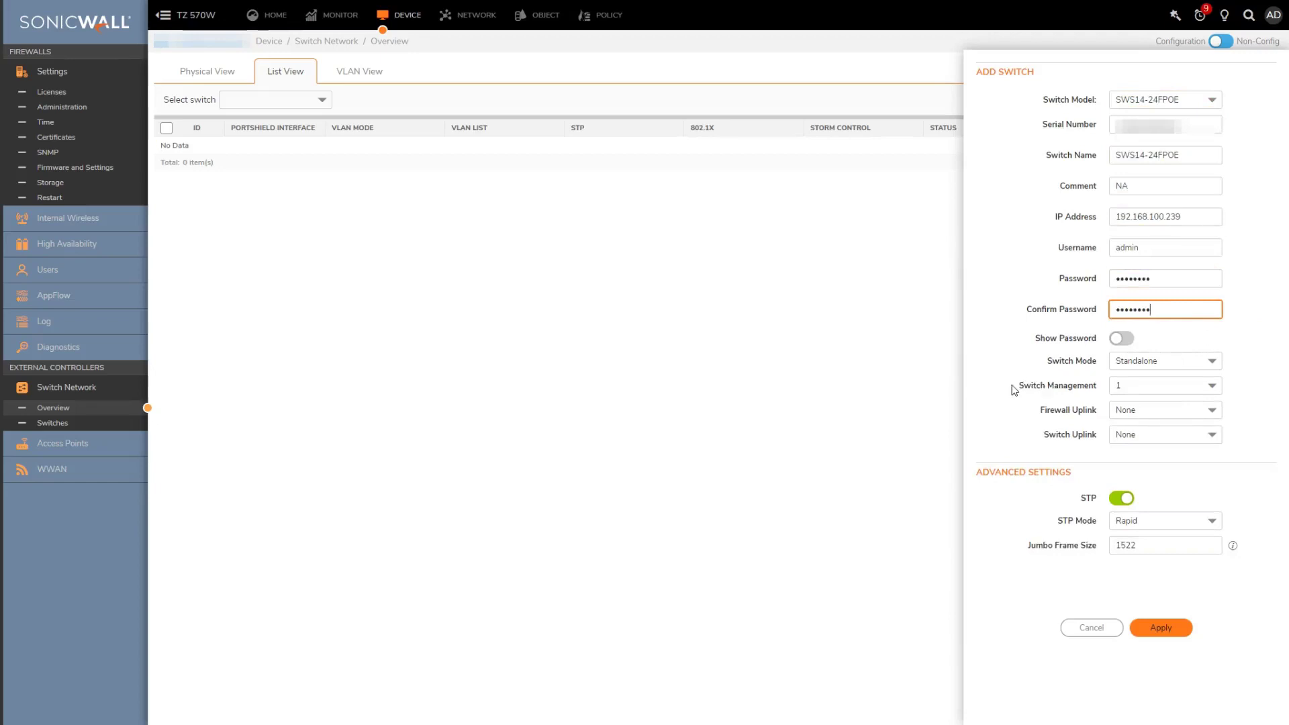
Keep switch management at 1, set Firewall Uplink to X2 and Switch Uplink to port 2
{"action": "left_click", "coordinate": [1217, 389]}
{"action": "left_click", "coordinate": [1216, 388]}
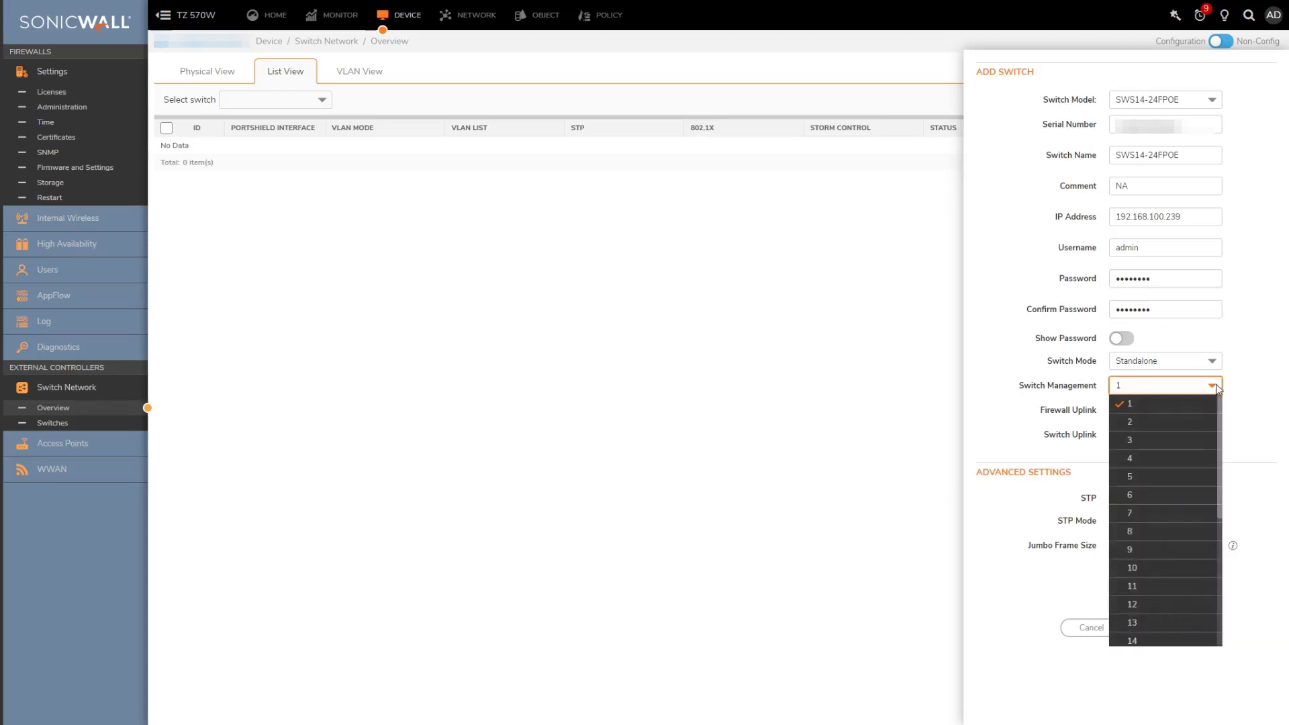
{"action": "left_click", "coordinate": [1217, 389]}
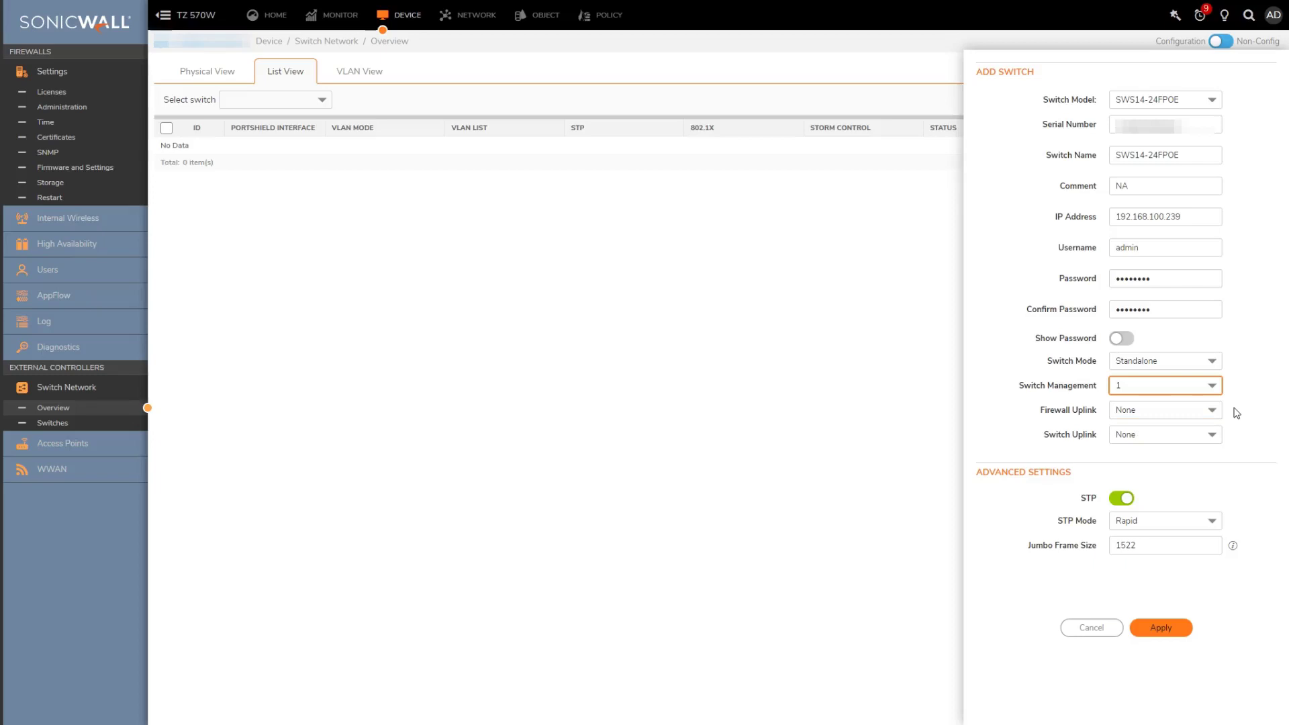
{"action": "left_click", "coordinate": [1213, 410]}
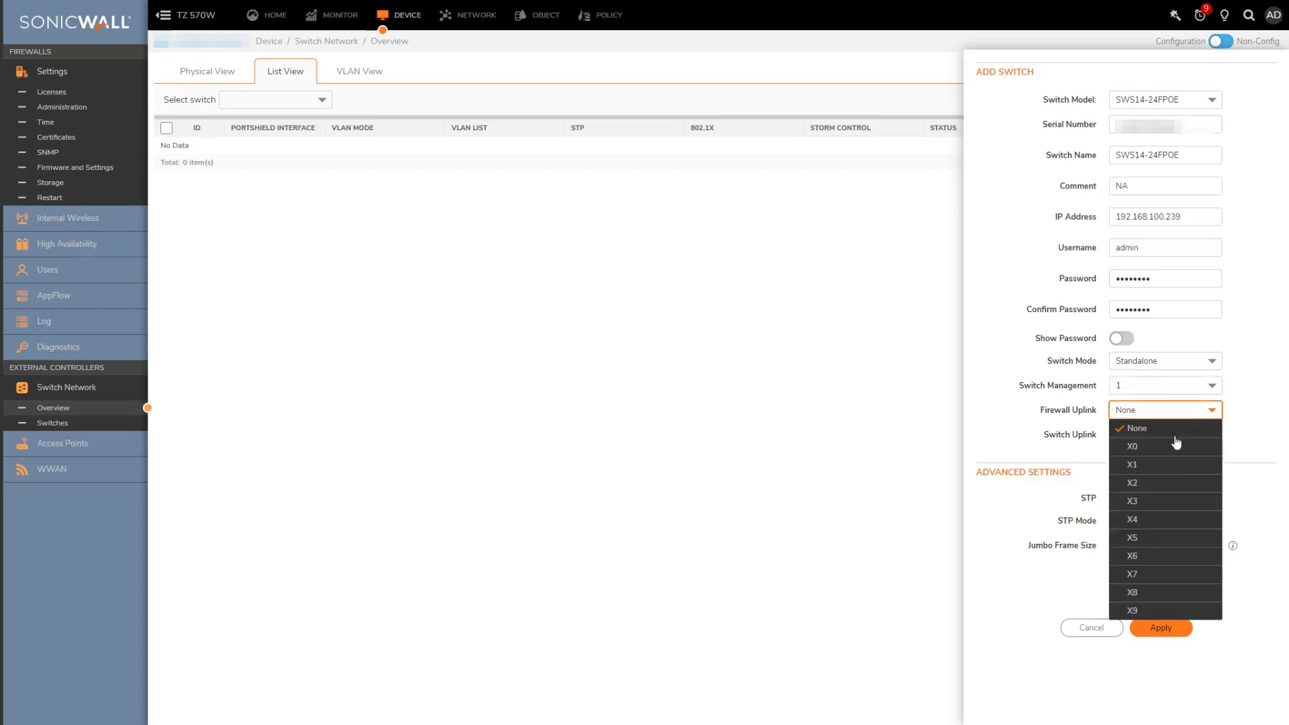
{"action": "left_click", "coordinate": [1163, 484]}
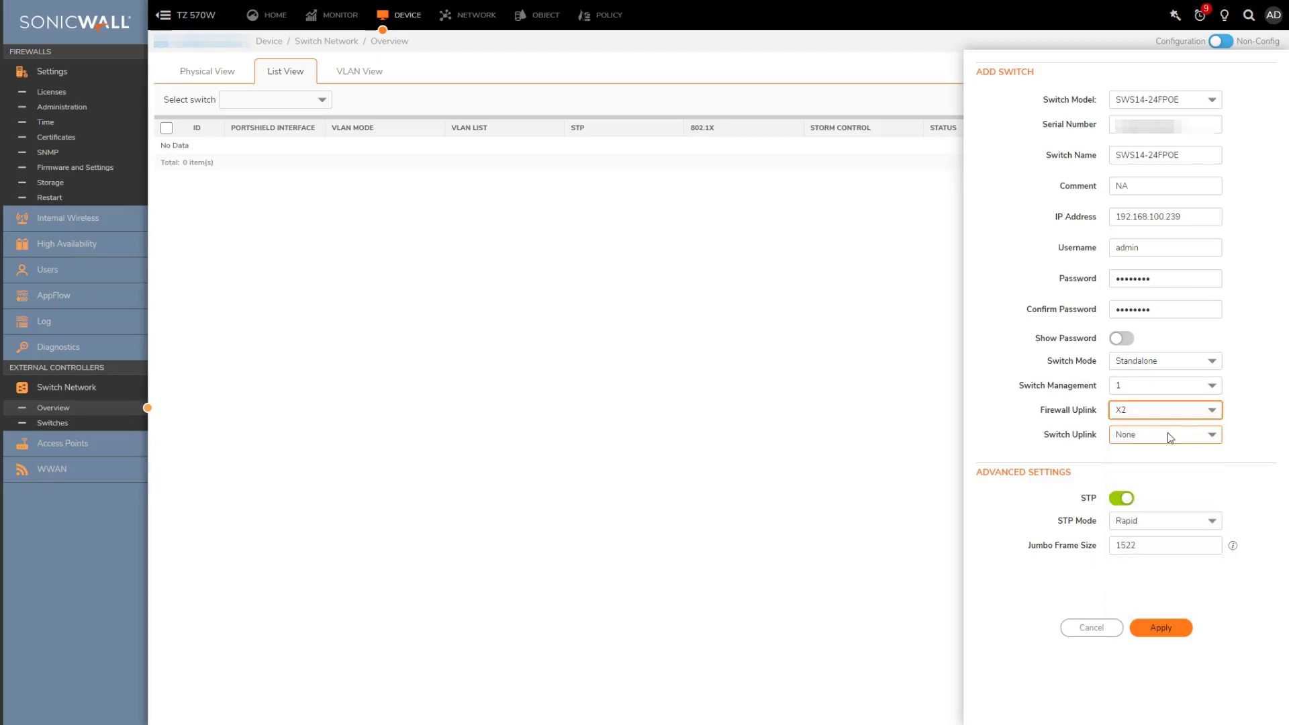
{"action": "left_click", "coordinate": [1168, 435]}
{"action": "left_click", "coordinate": [1138, 490]}
Apply the new switch and confirm Physical View shows SWS14-24FPOE connected to X2
{"action": "left_click", "coordinate": [1178, 632]}
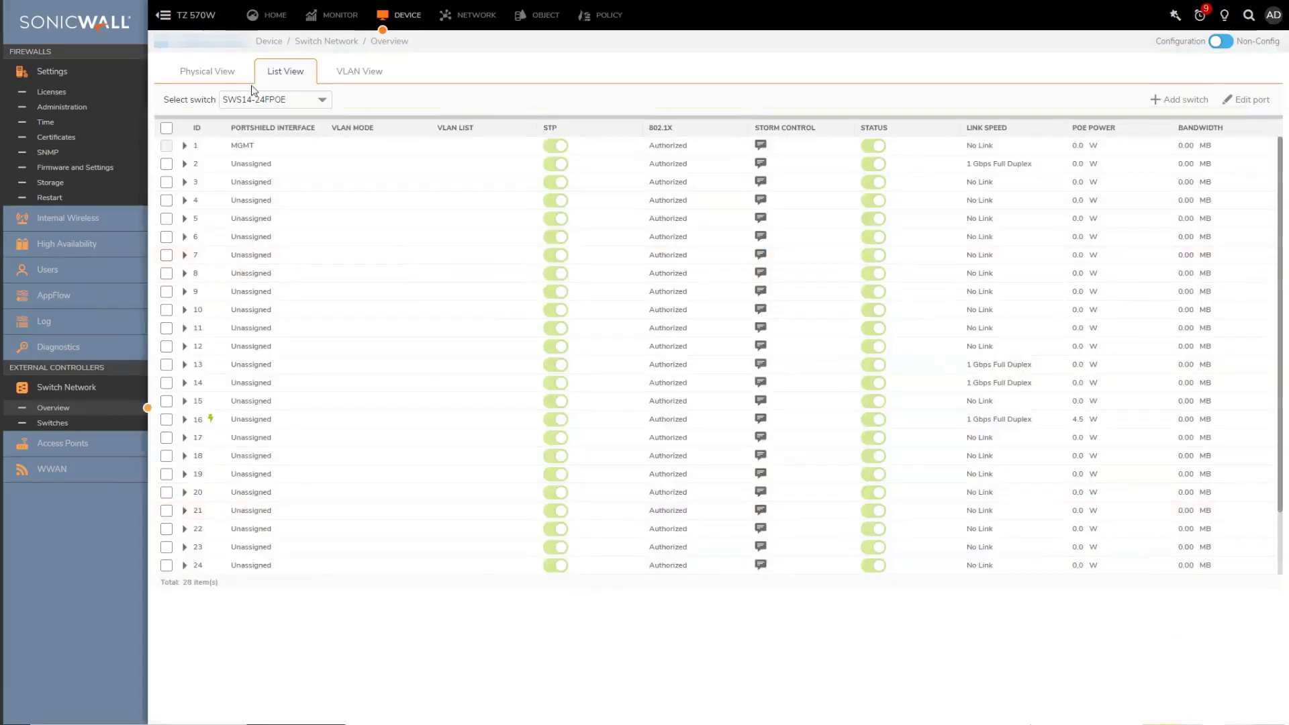
{"action": "left_click", "coordinate": [207, 73]}
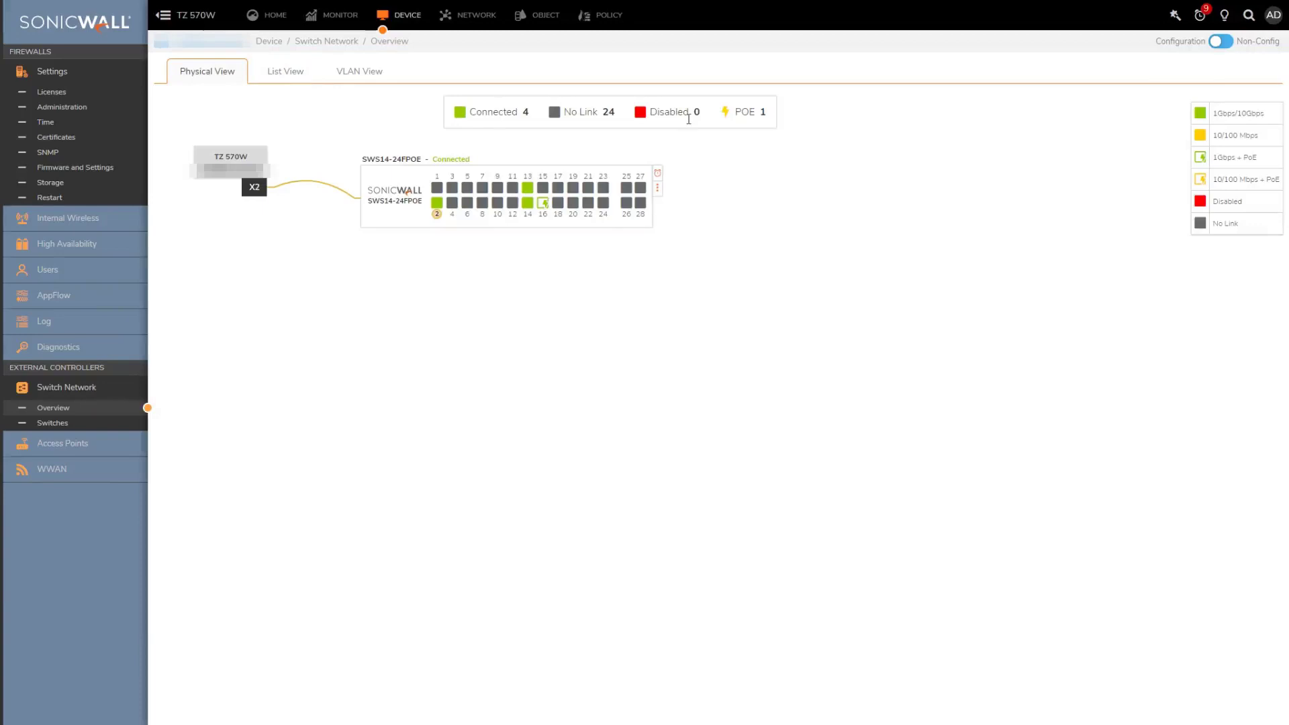